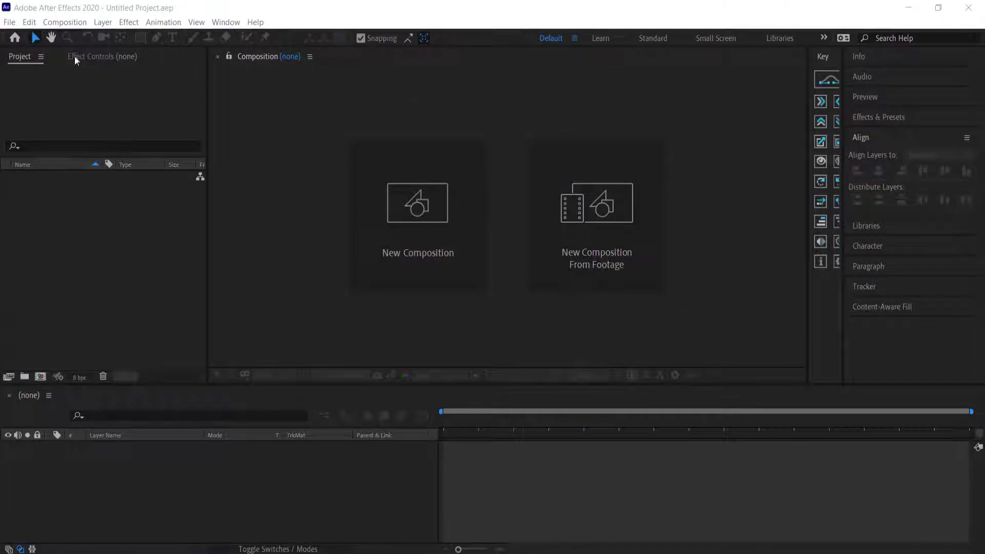
Step: Create Comp 1 at 1920×1080, 29.97 fps, with a 5-second duration
left_click(404, 215)
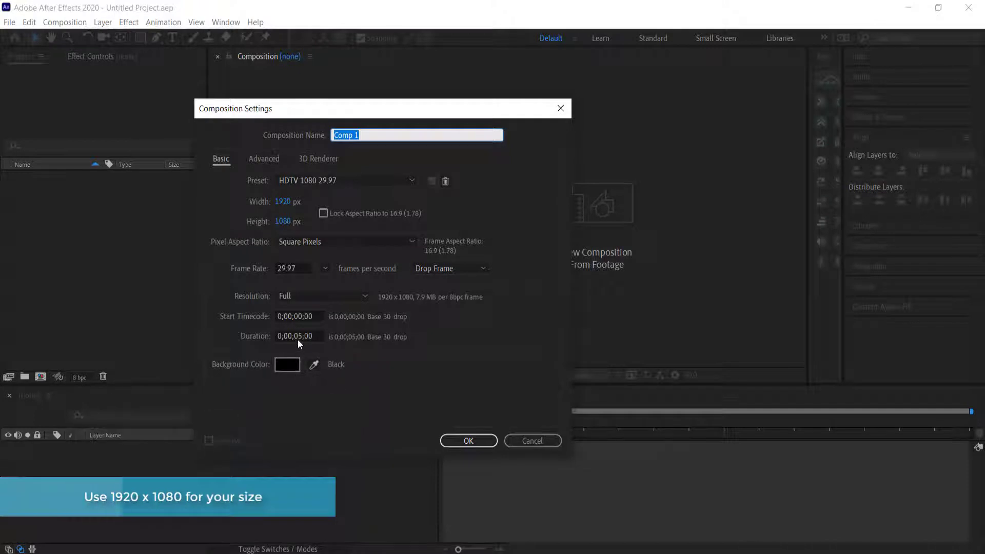
left_click(472, 440)
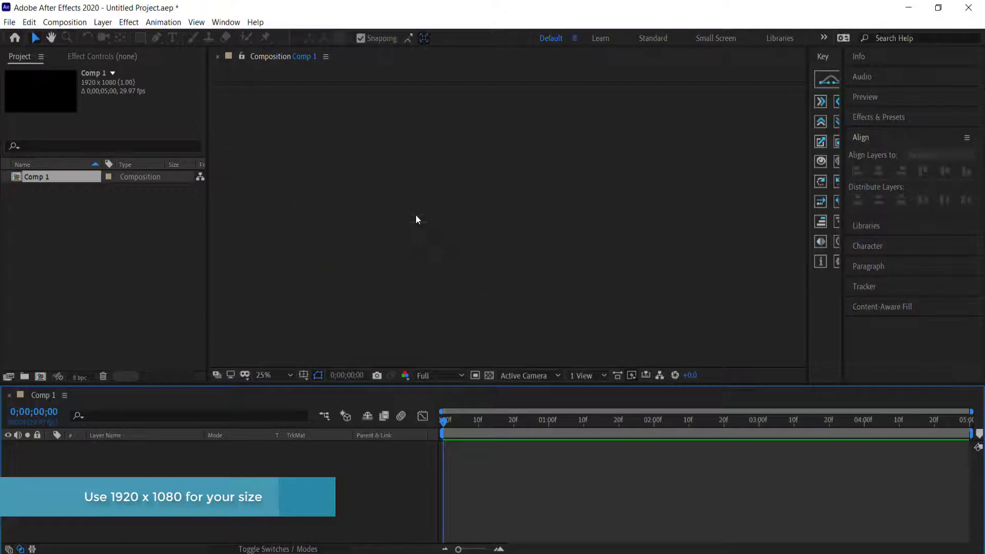
Step: Import pexels-kaique-rocha-775201.jpg and drag it into Comp 1 as the background layer
right_click(78, 230)
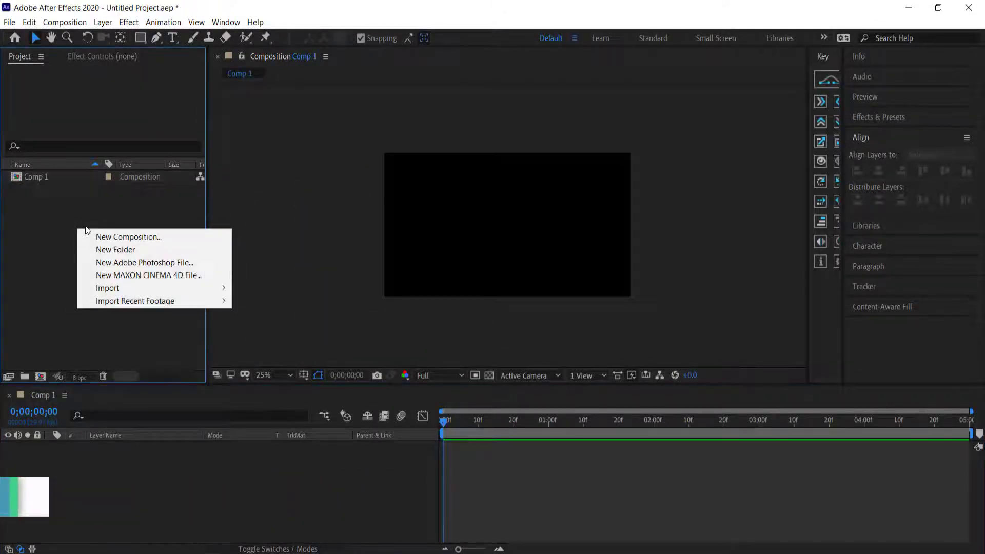
mouse_move(147, 289)
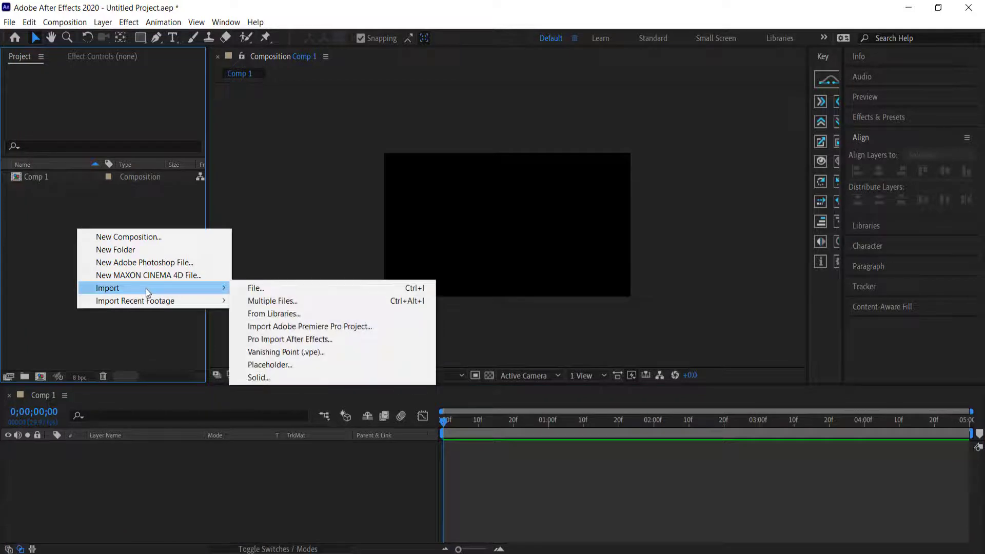
left_click(256, 288)
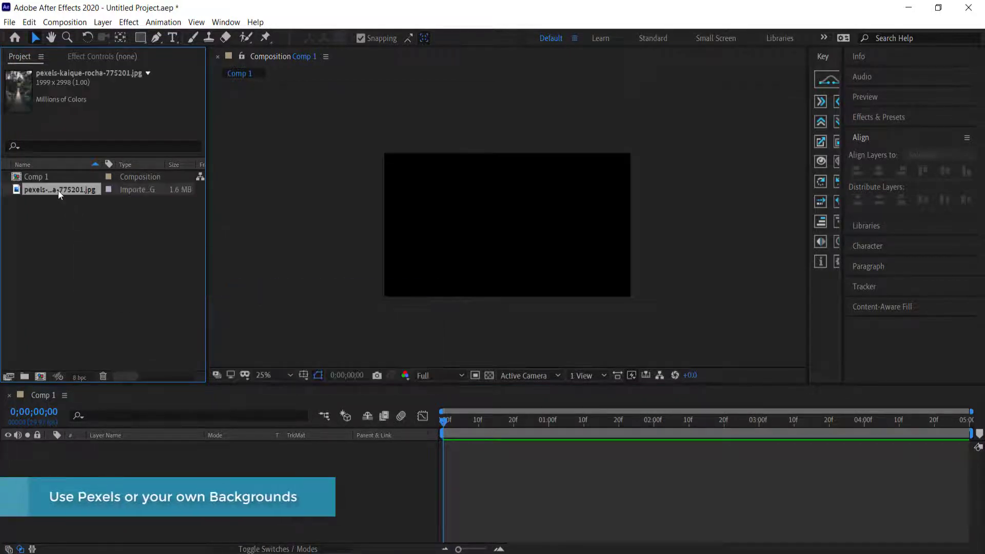
left_click_drag(57, 189, 171, 467)
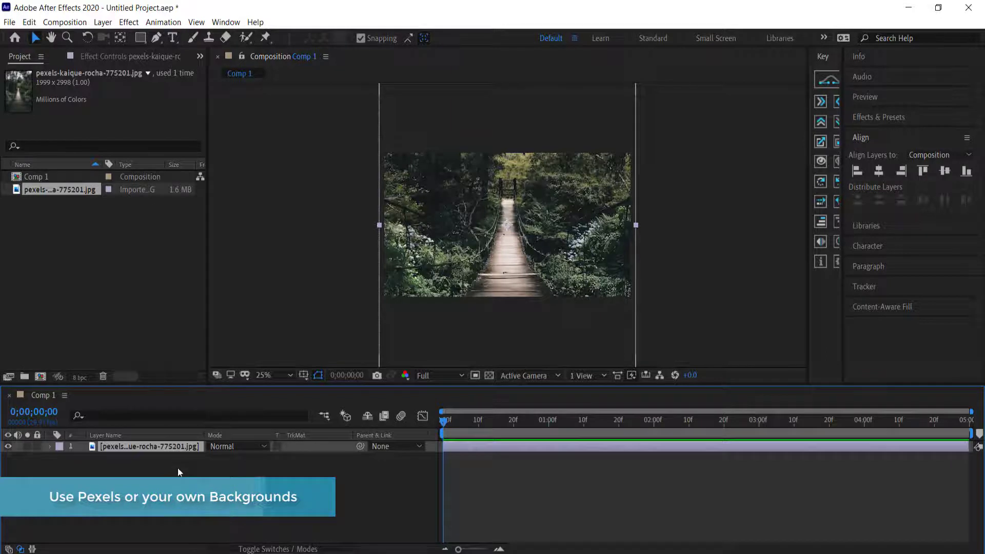
right_click(175, 468)
Step: Add a new text layer reading MODERN over the photo
mouse_move(215, 346)
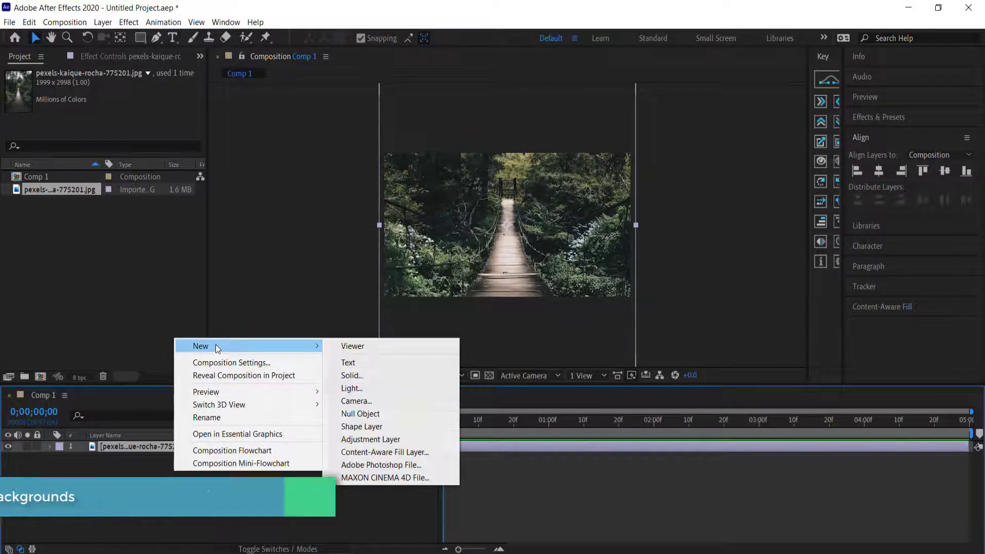
left_click(361, 363)
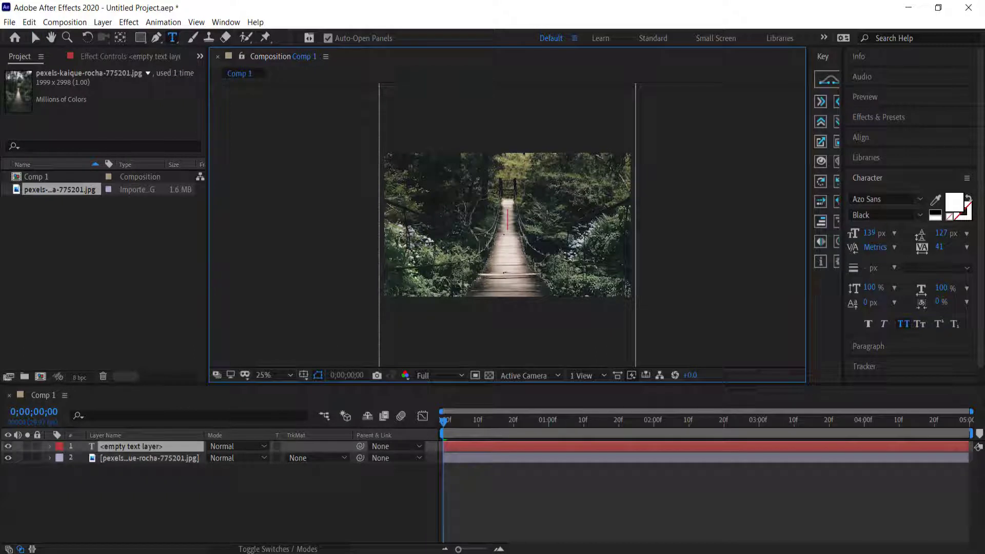
type("MODERN")
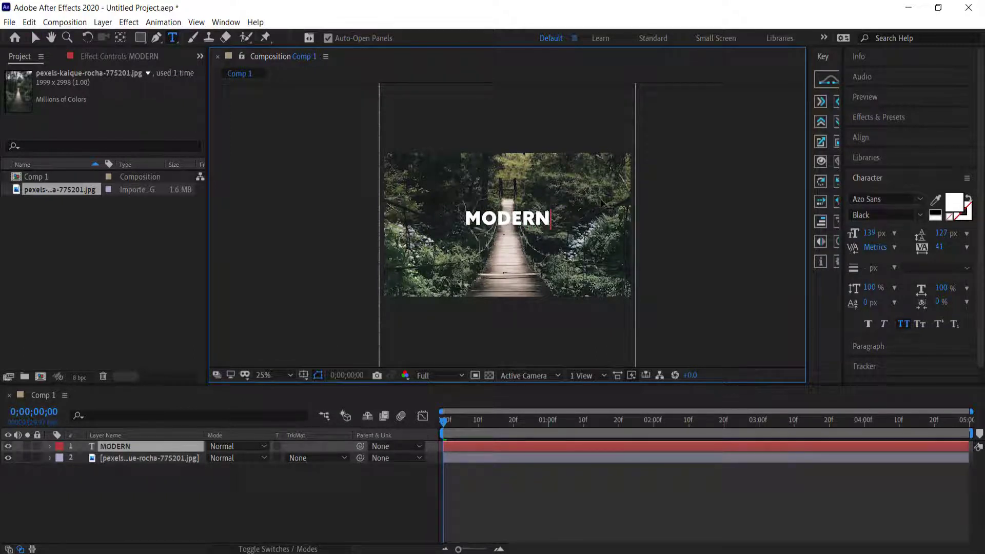
Step: Add TITLES on a second line and set it to Azo Sans Regular
left_click(920, 215)
left_click(891, 227)
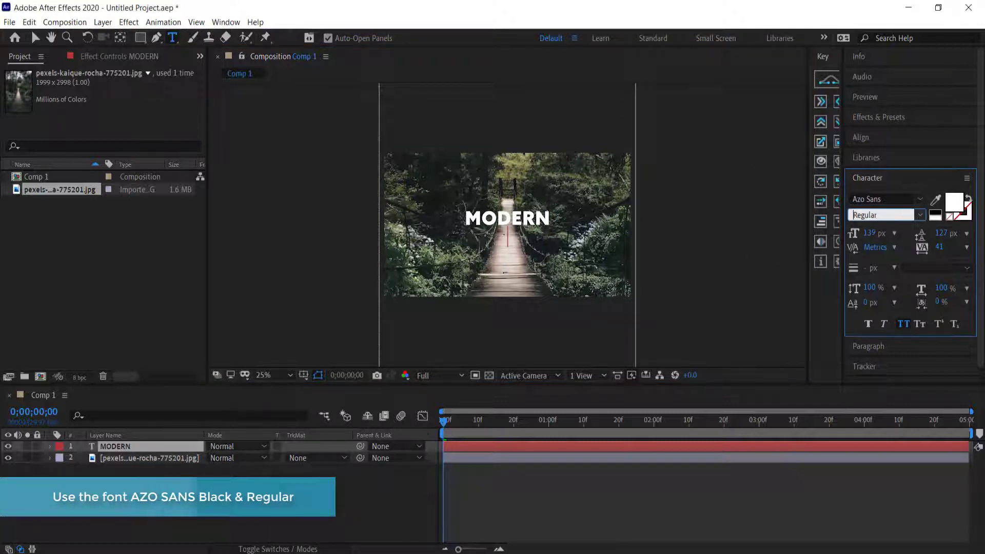
type("titles")
double_click(516, 238)
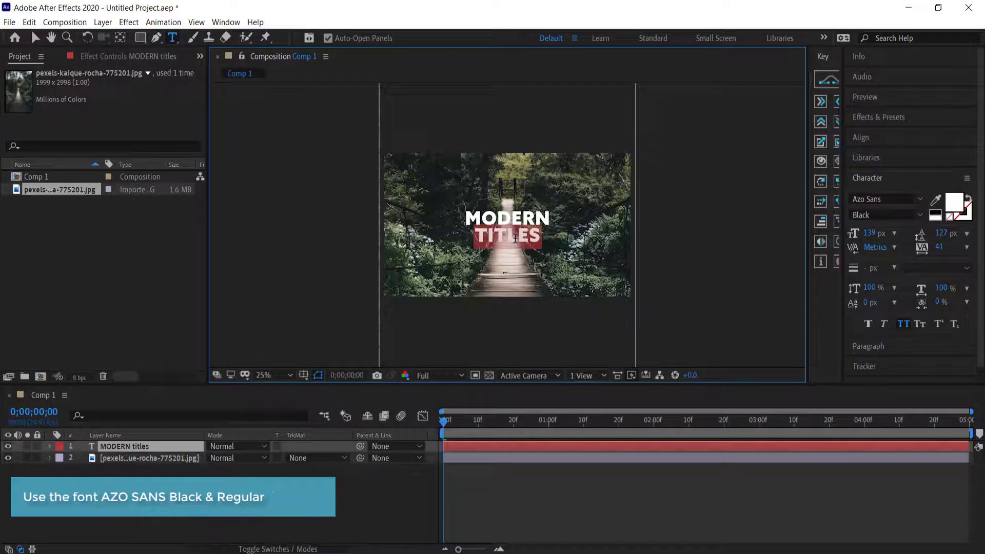
left_click(919, 215)
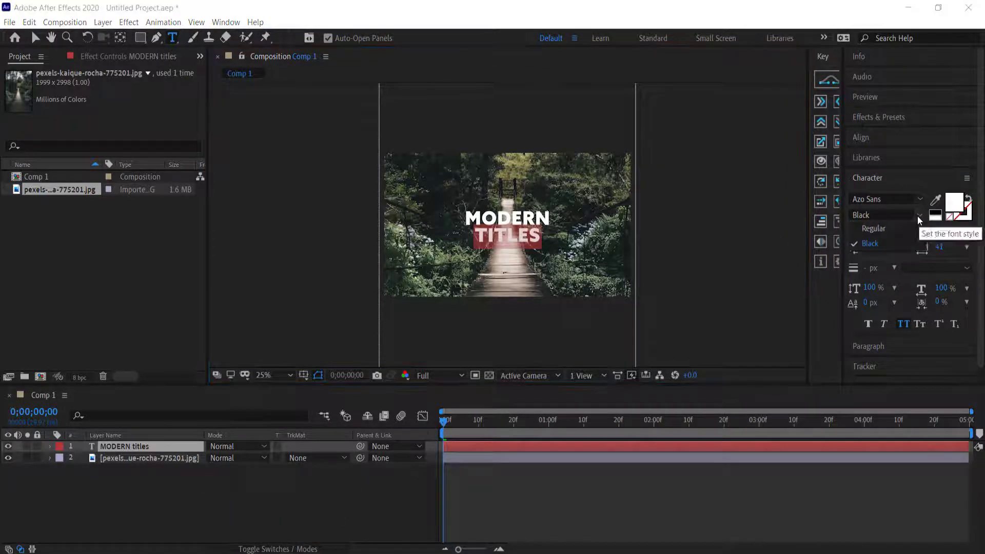
left_click(884, 228)
left_click(506, 232)
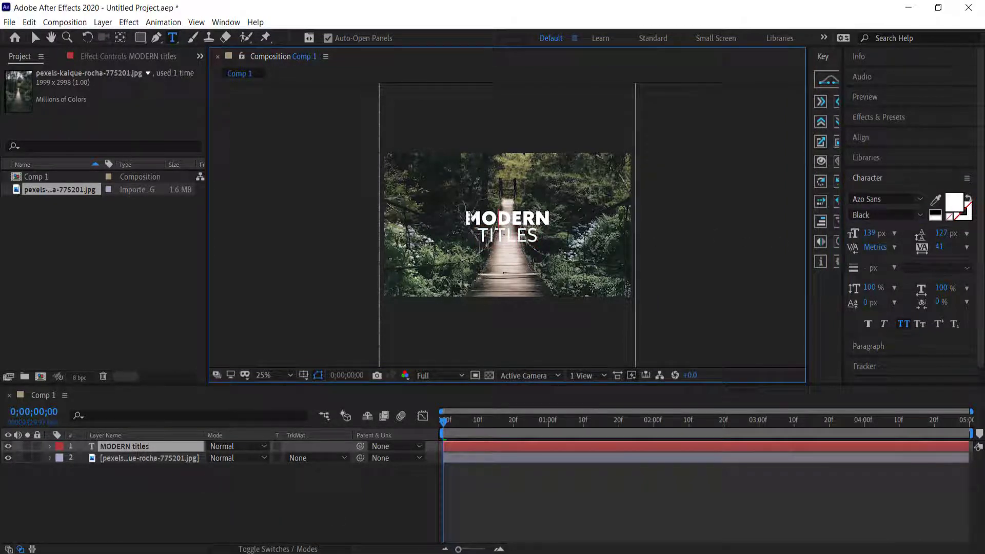
double_click(507, 236)
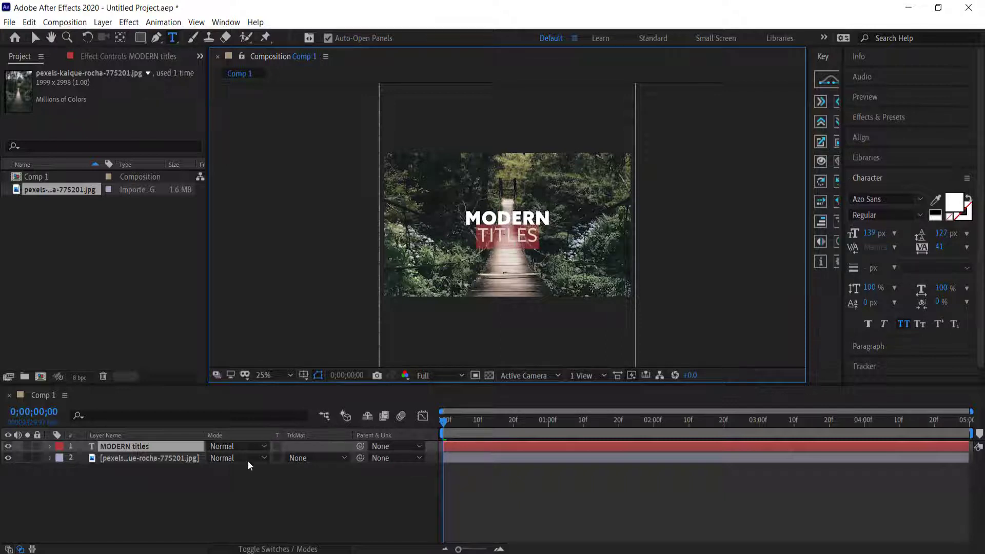
left_click(222, 501)
Step: Add Shape Layer 1 with a white rectangle over the title at about 83% opacity
right_click(187, 498)
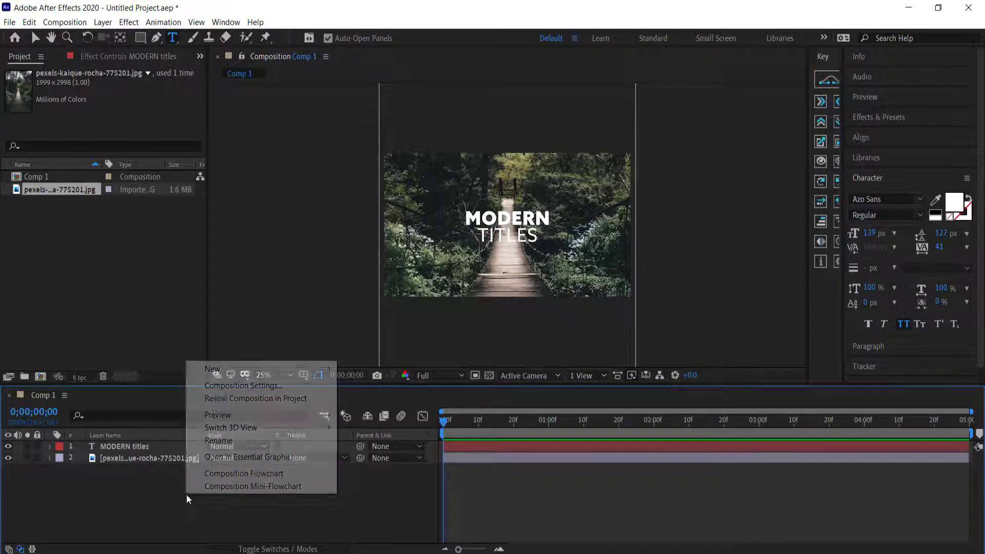
mouse_move(213, 370)
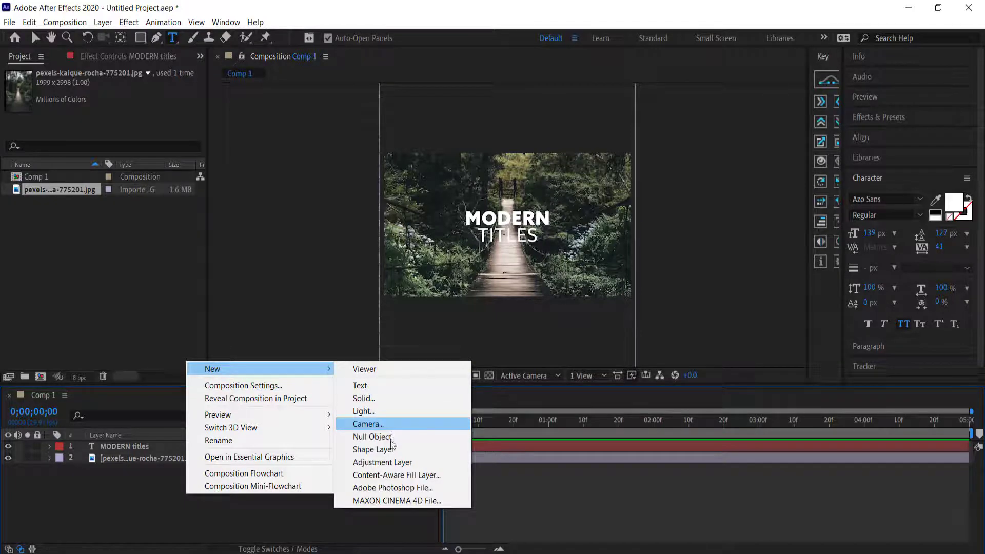
left_click(373, 450)
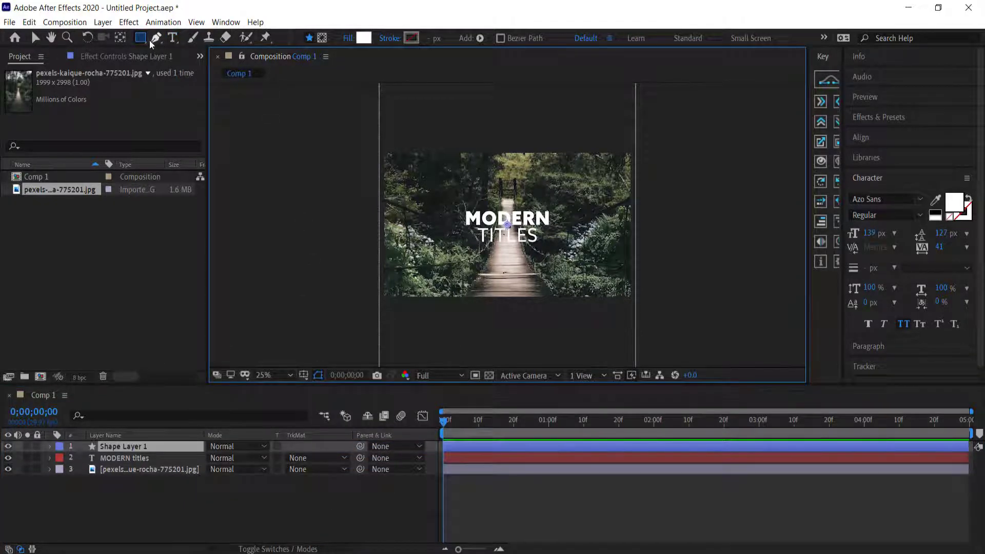
left_click(141, 37)
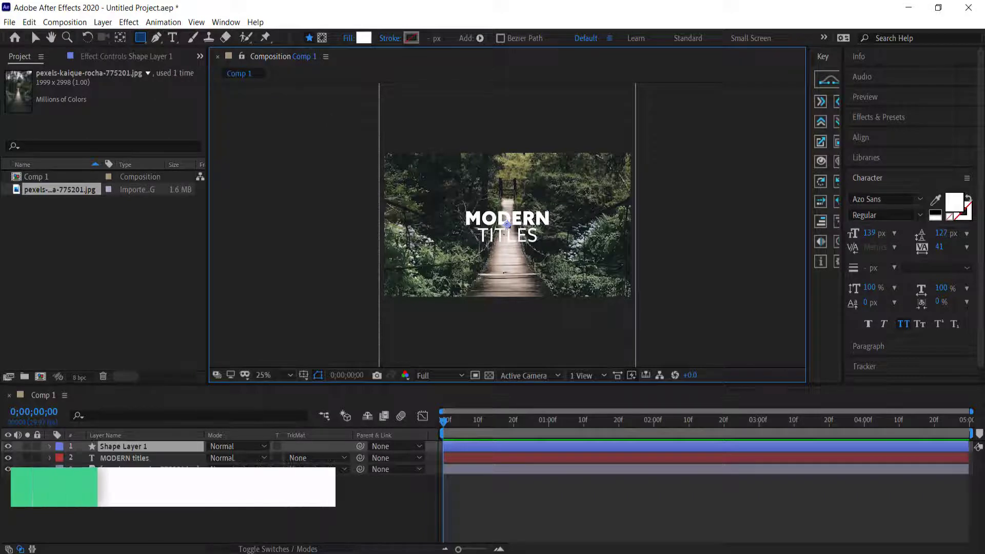
mouse_move(456, 207)
left_mouse_down()
mouse_move(485, 228)
mouse_move(558, 245)
left_mouse_up()
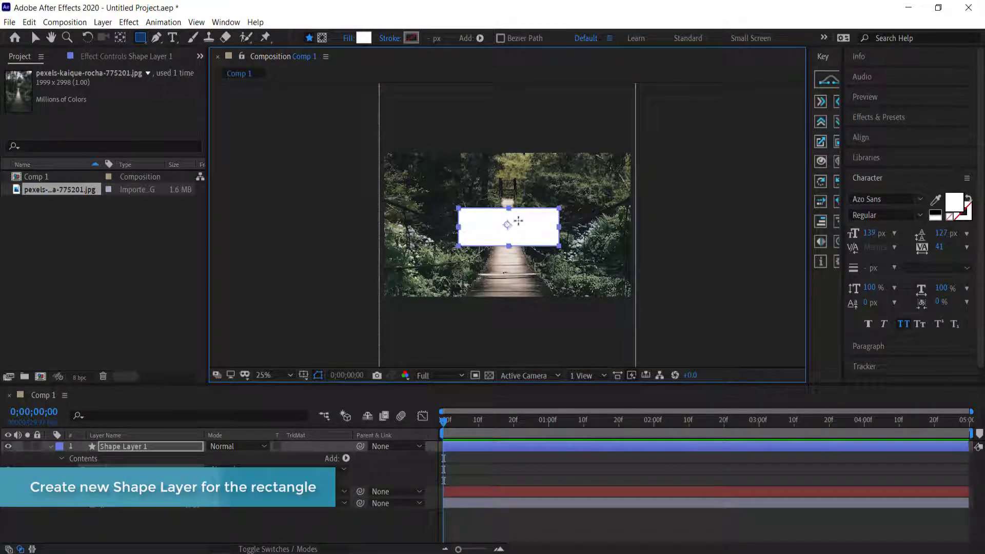
key("t")
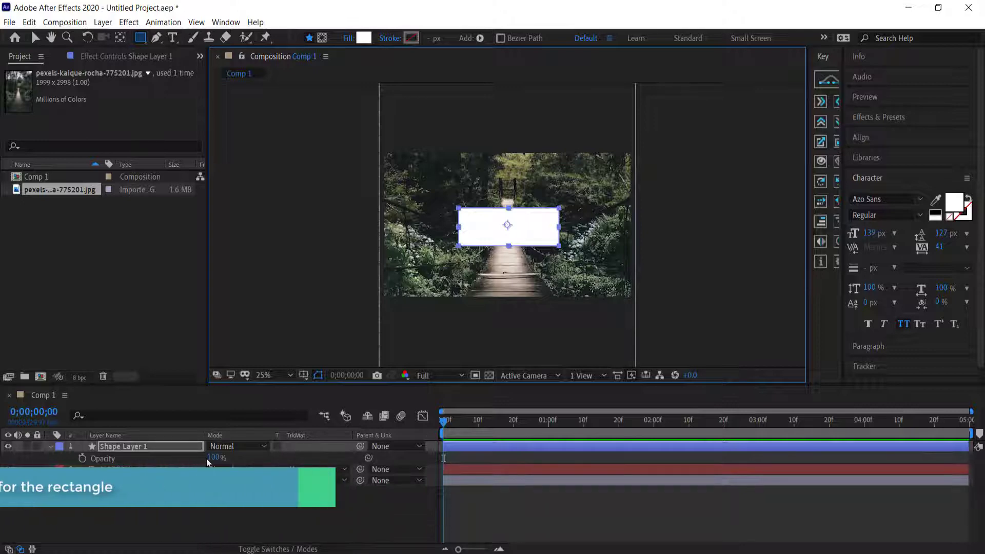
left_click_drag(210, 457, 204, 458)
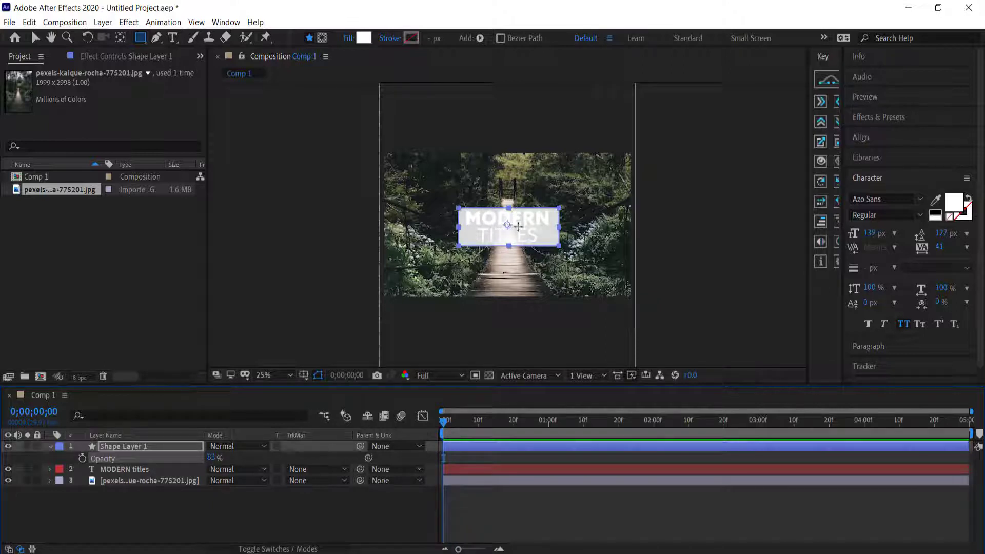
Step: Centre the white rectangle horizontally and vertically in the composition
left_click(120, 40)
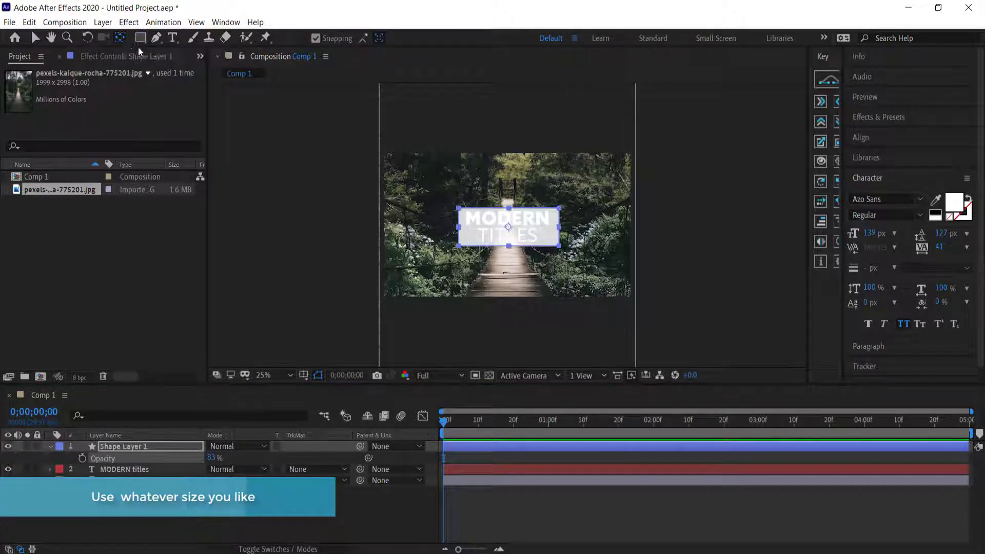
left_click(878, 138)
left_click(879, 171)
left_click(943, 172)
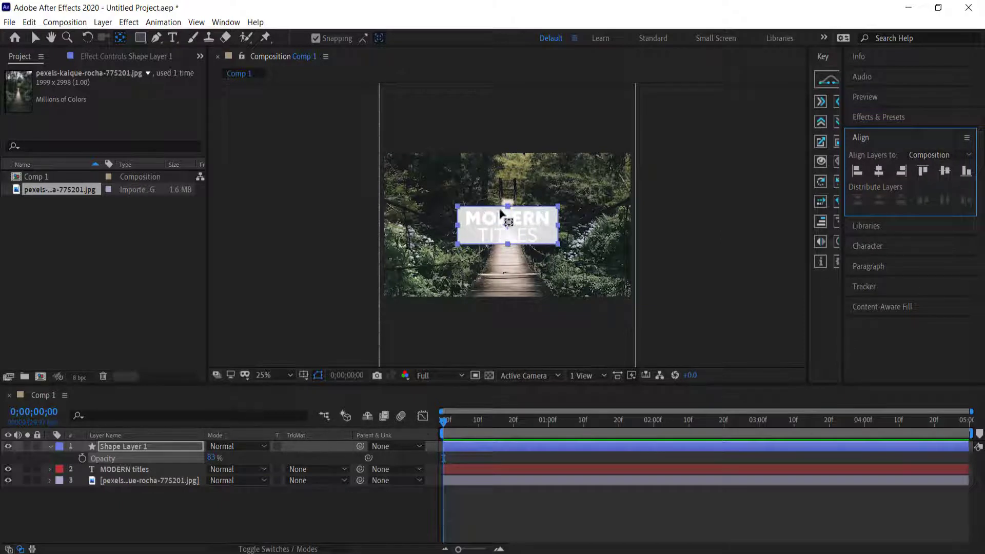
Step: Centre the title vertically and raise the rectangle's opacity back to 100%
left_click(136, 469)
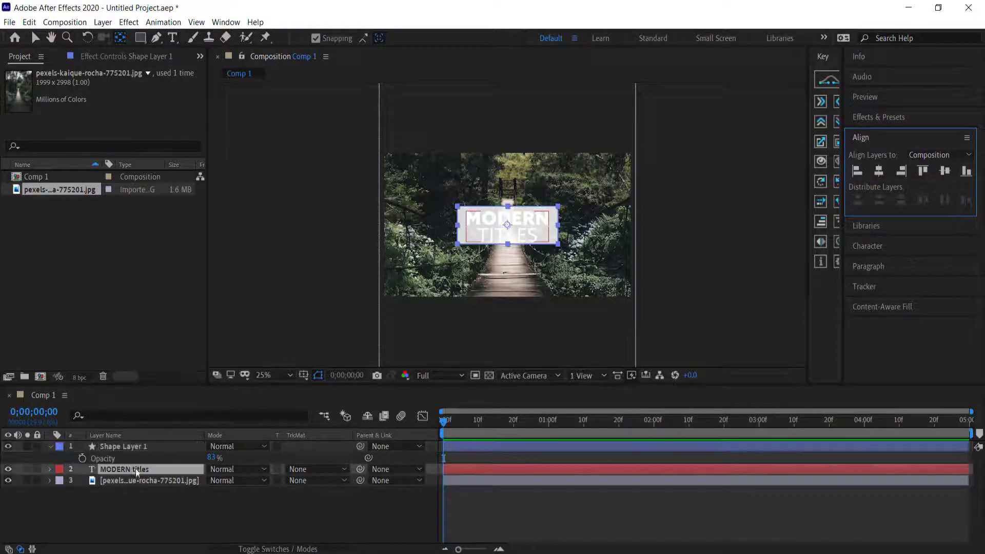
left_click(121, 39)
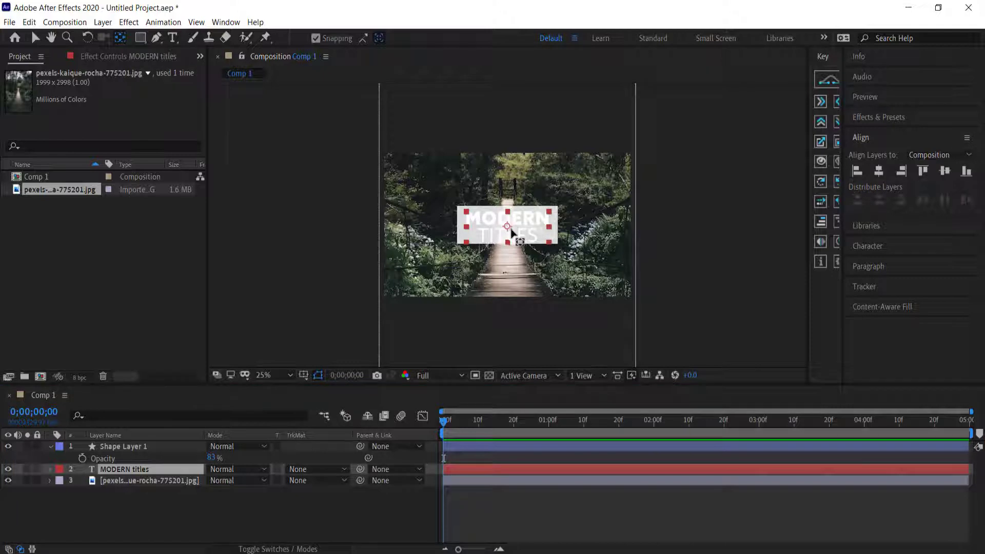
left_click(944, 170)
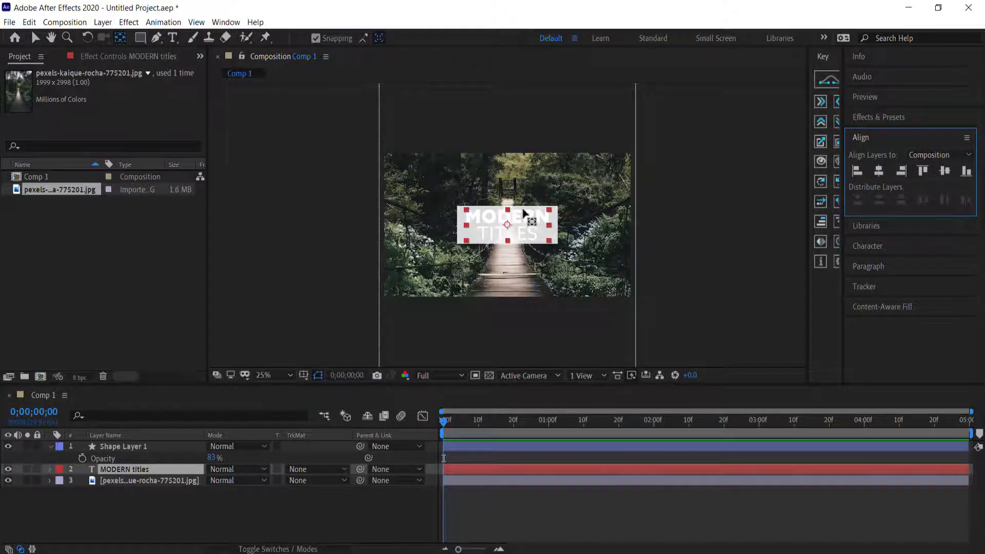
scroll(511, 211, "up", 1)
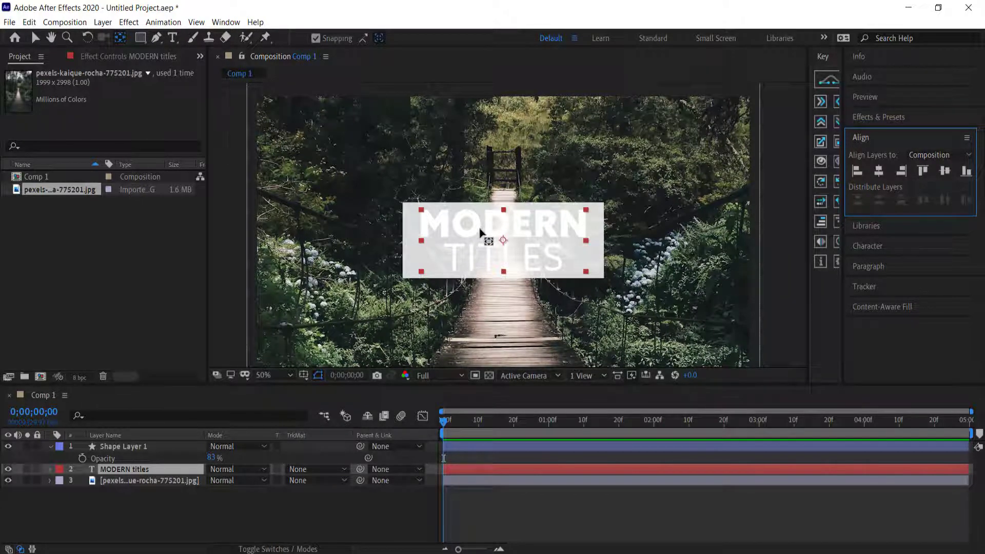
left_click_drag(212, 461, 241, 461)
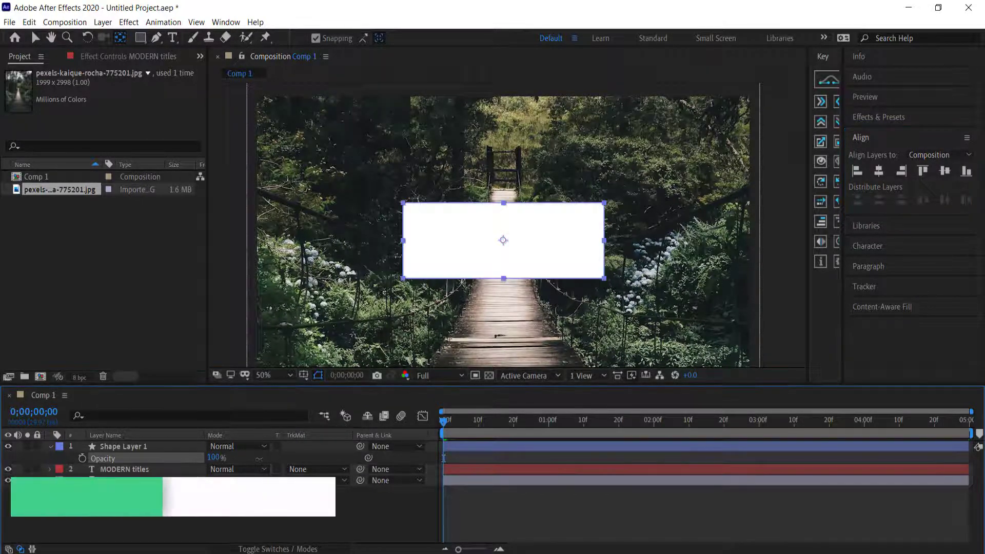
Step: Expand Rectangle Path 1 and set the rectangle's height to 290
left_click(124, 447)
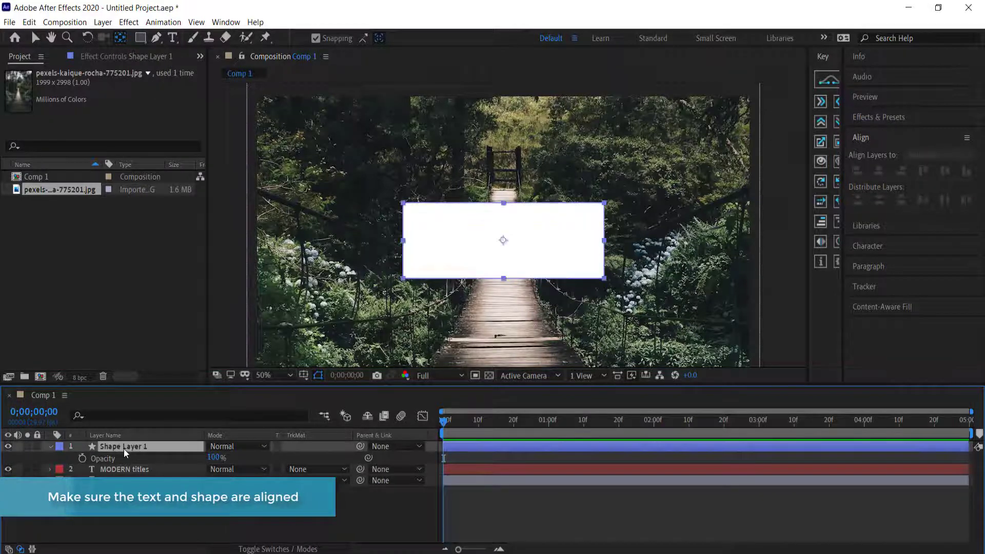
left_click(50, 447)
left_click(50, 448)
left_click(62, 458)
left_click(72, 469)
left_click(83, 481)
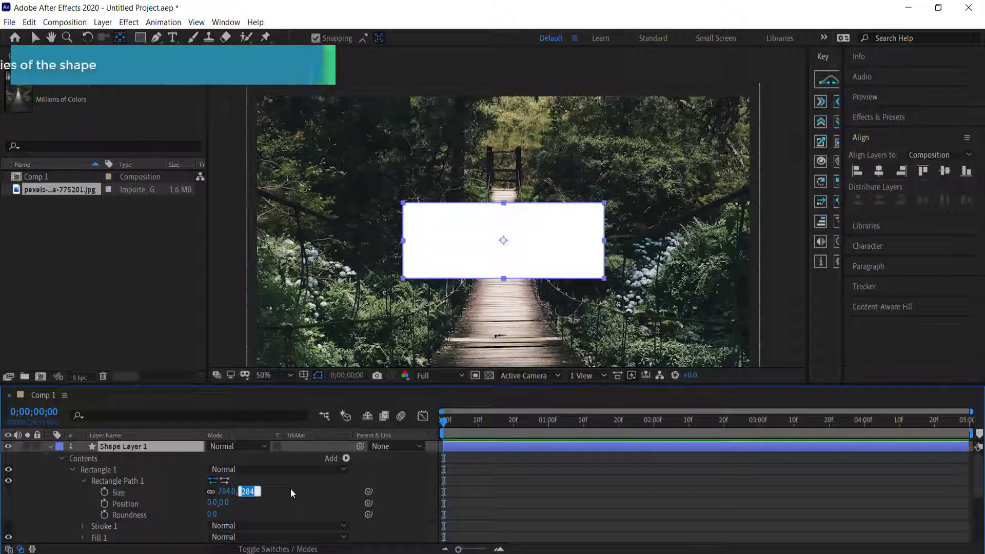
type("290")
key("Return")
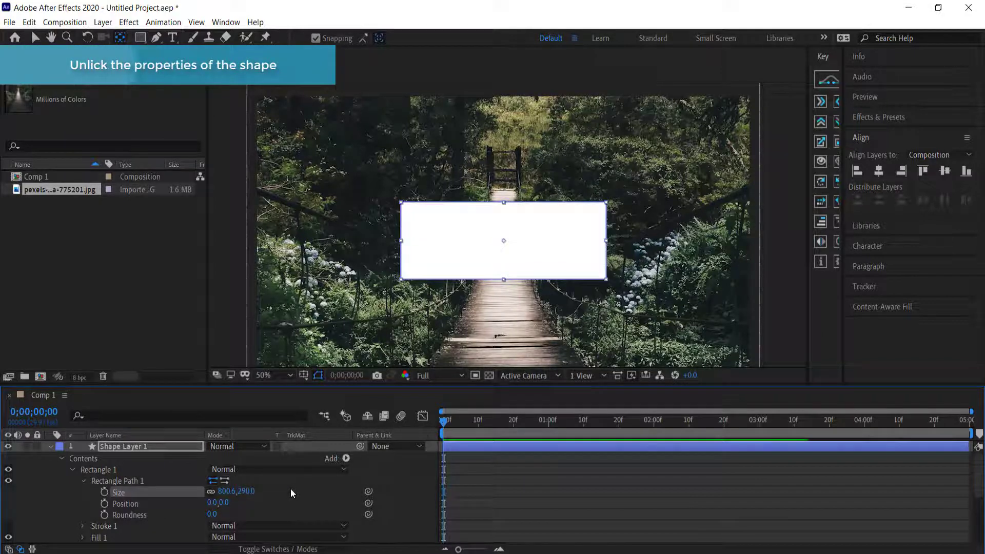
Step: Unlink the Size proportions and set the rectangle's width to 800
left_click(211, 491)
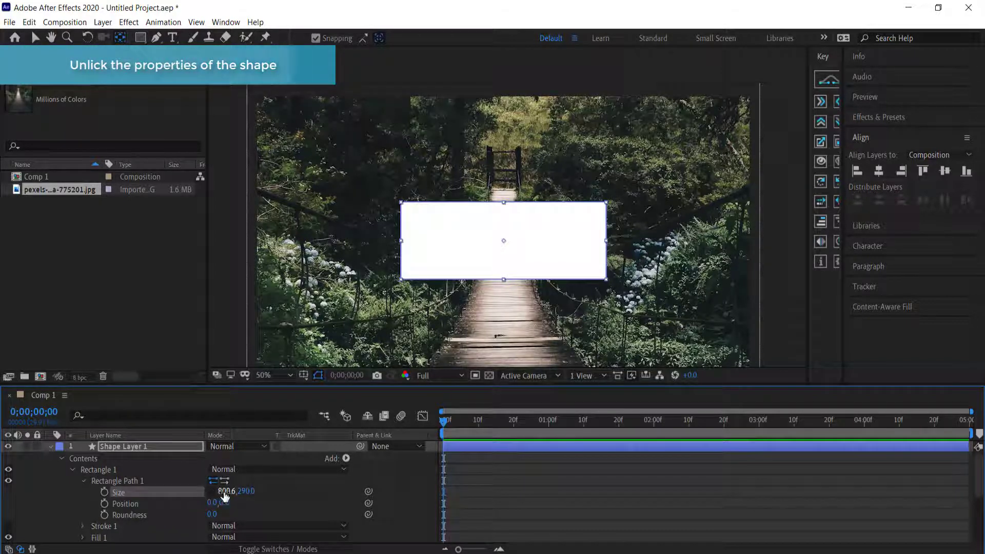
left_click(229, 491)
type("80")
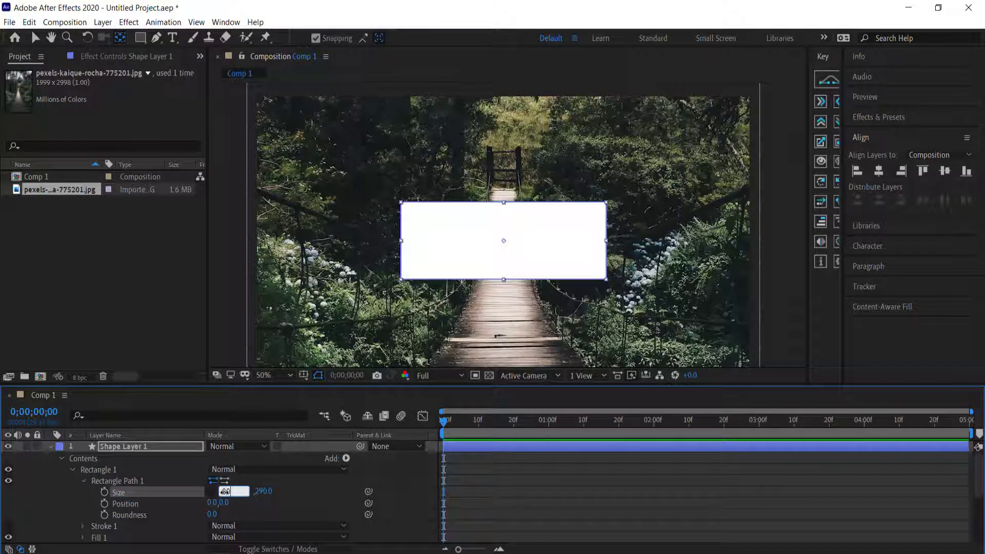
type("0")
key("Return")
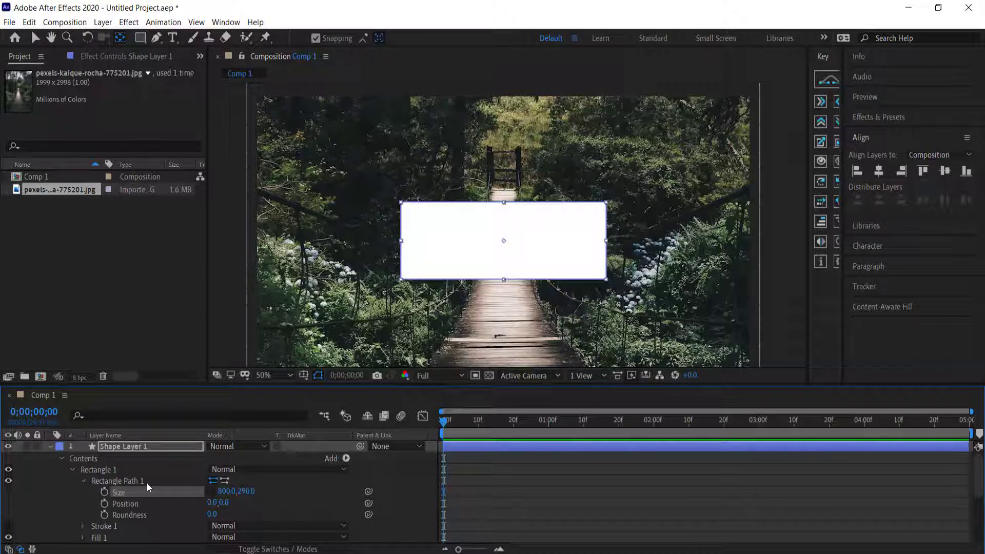
Step: Keyframe Rectangle Path 1's Position at 0f and X 800 at 20f, then scrub the slide
left_click(105, 504)
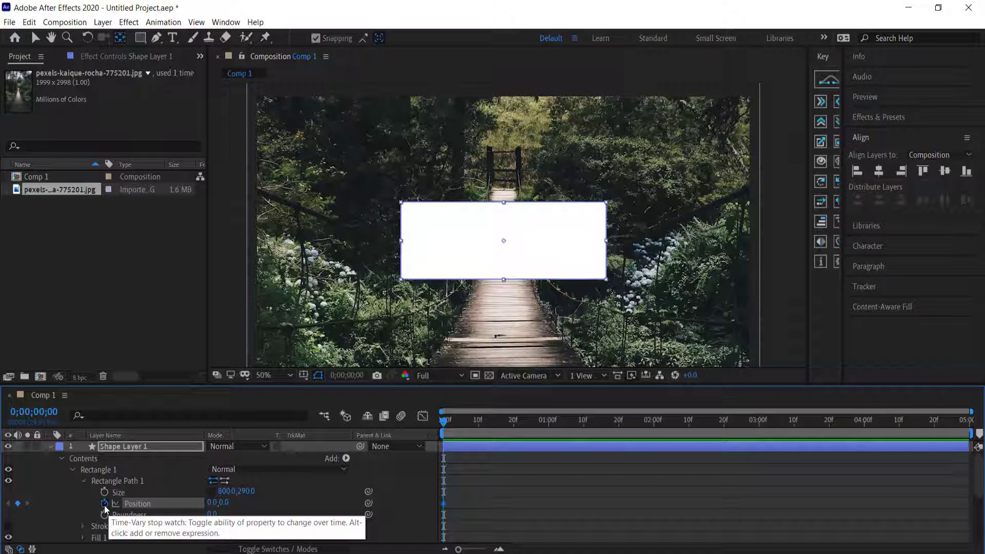
left_click_drag(445, 426, 515, 424)
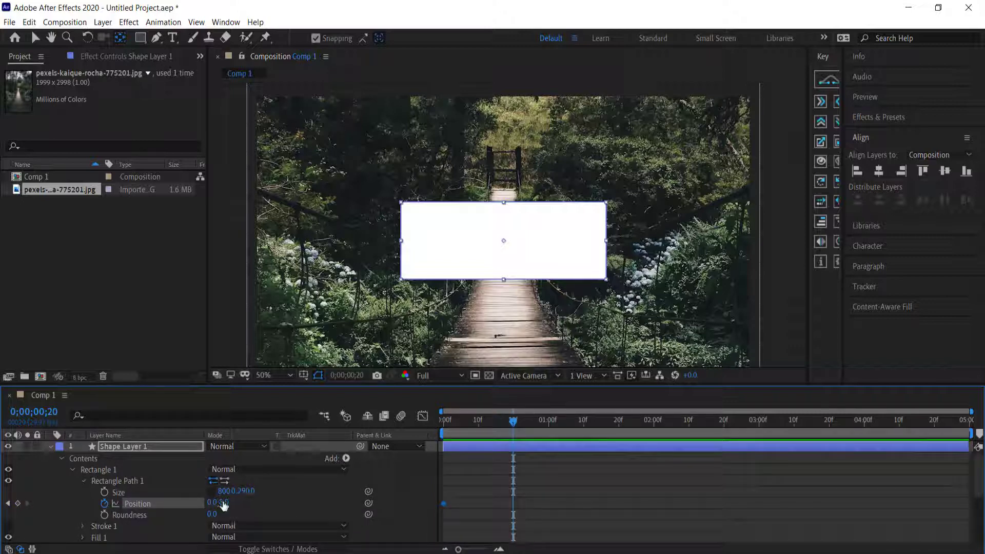
left_click(212, 504)
key("Return")
left_click_drag(470, 423, 614, 421)
left_click_drag(834, 426, 967, 421)
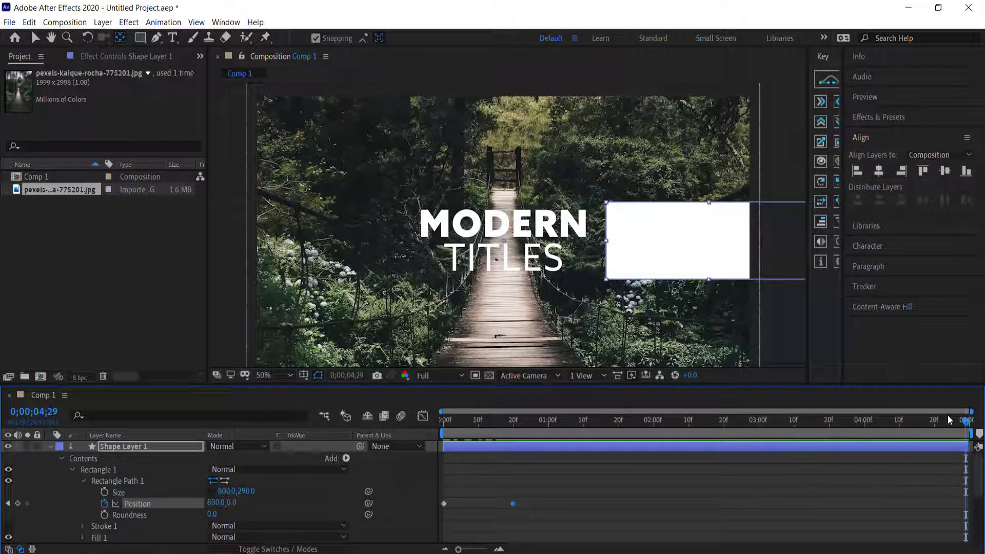
Step: Add a Position keyframe holding the rectangle at X 800 at 4;09
key("shift+Page_Up")
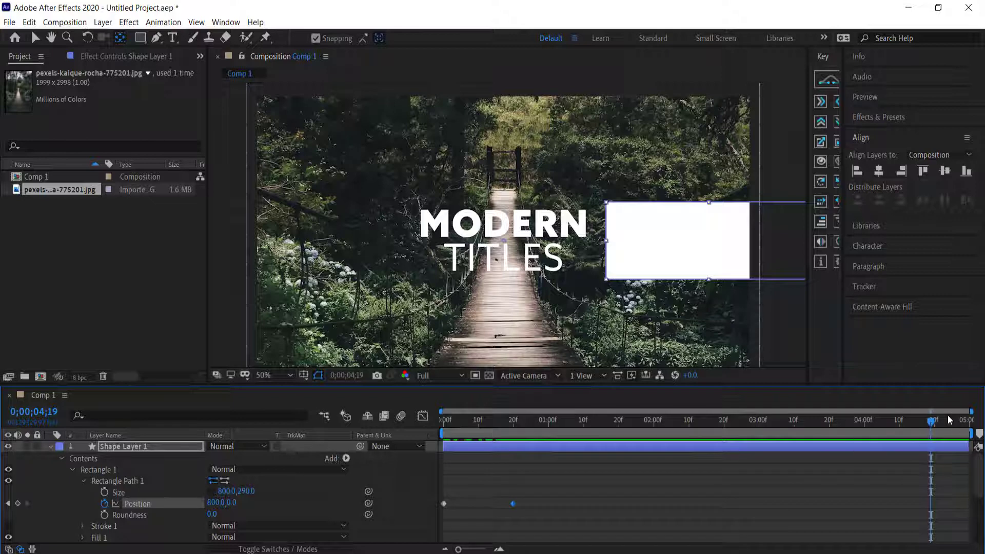
key("shift+Page_Up")
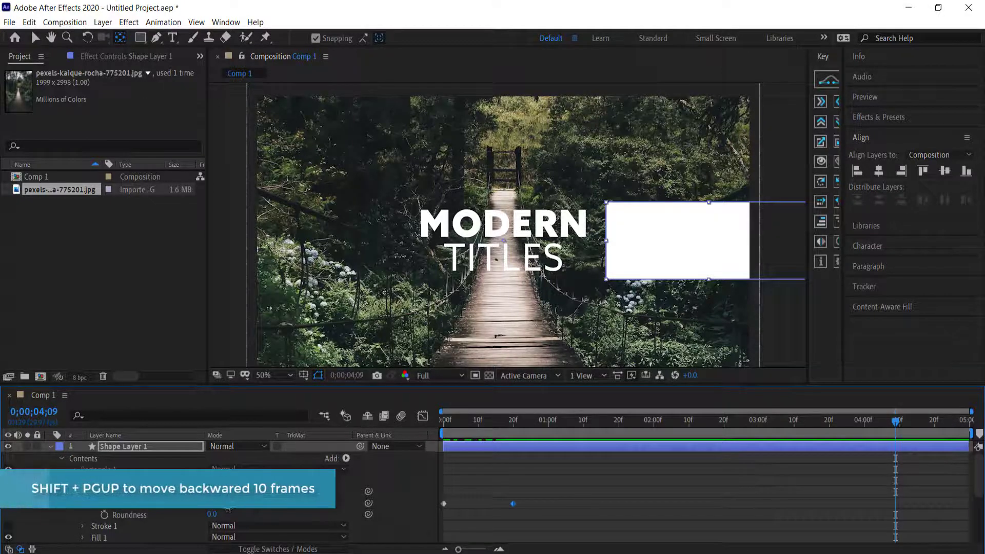
left_click(18, 504)
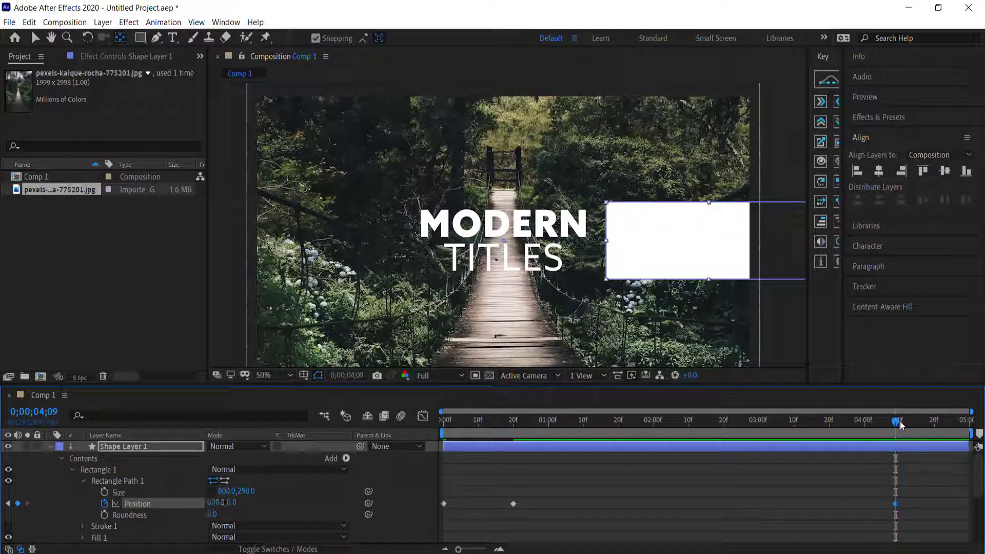
Step: Set Position X to 0 on the final frame and play back the animation
key("End")
left_click(212, 504)
type("0")
key("Return")
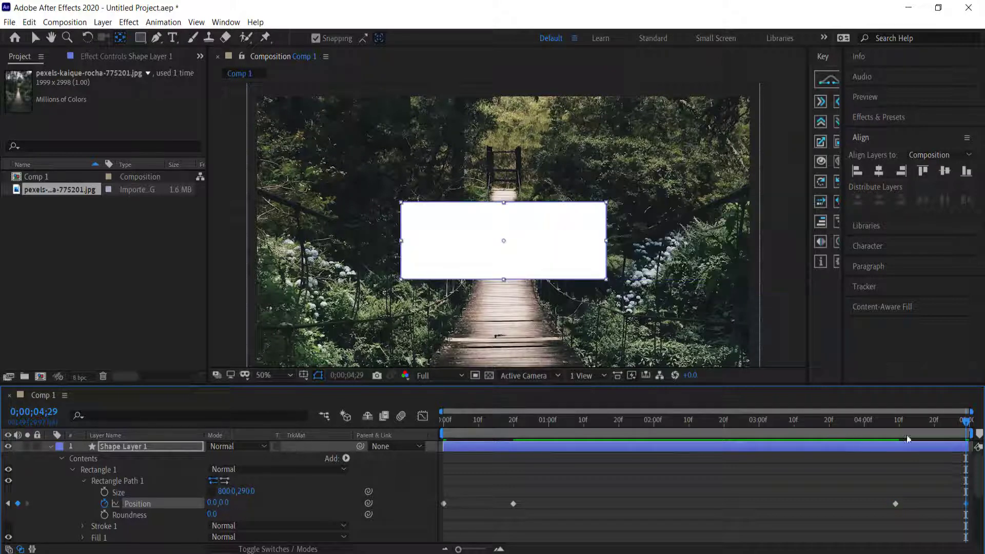
key("space")
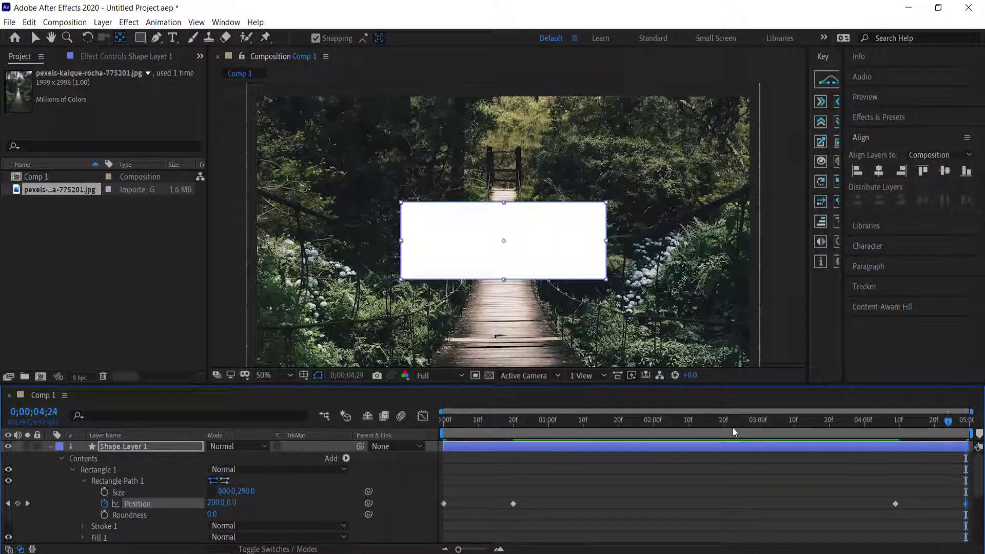
left_click(444, 419)
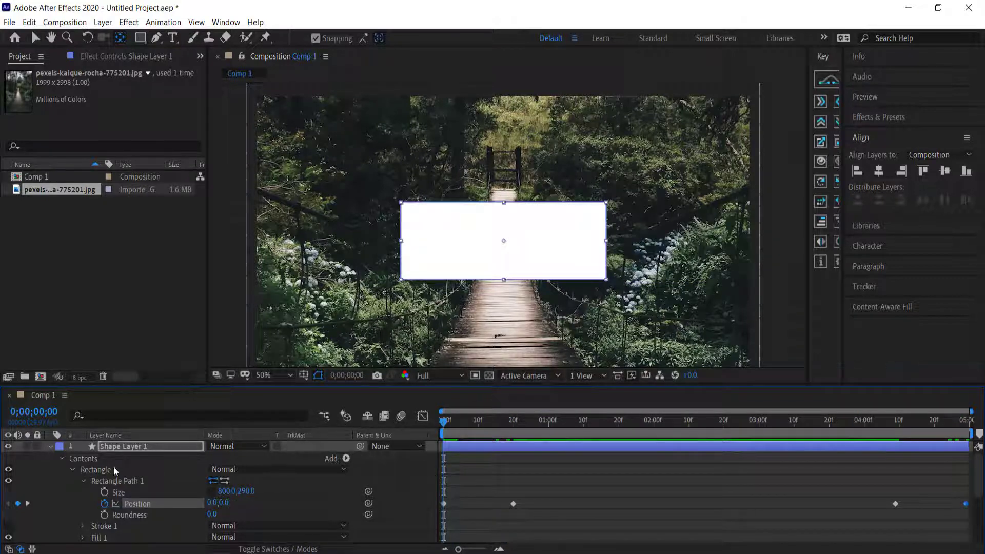
Step: Duplicate the rectangle path as Rectangle Path 2 and set its frame-0 X to -800
left_click(119, 481)
key("ctrl+d")
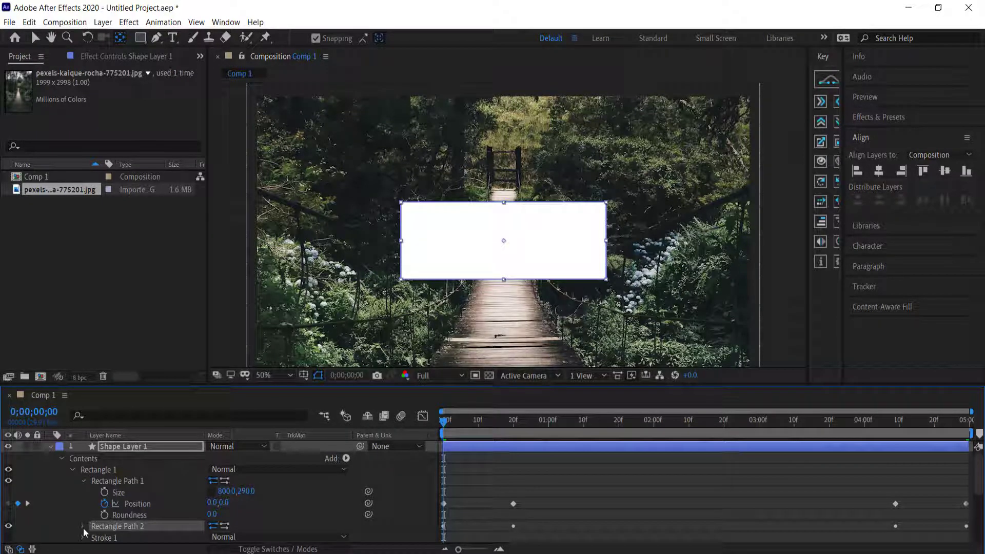
key("u")
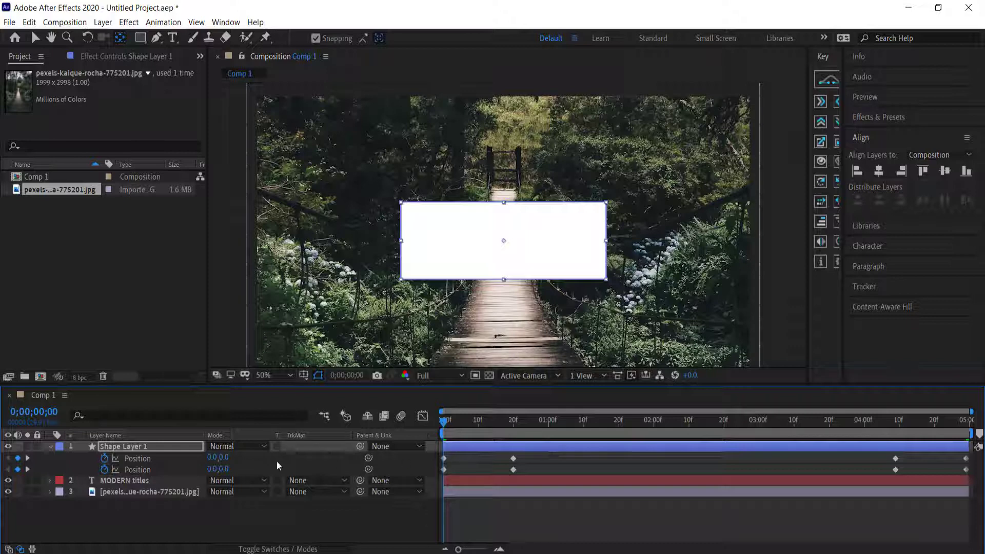
left_click(450, 426)
left_click_drag(449, 426, 433, 420)
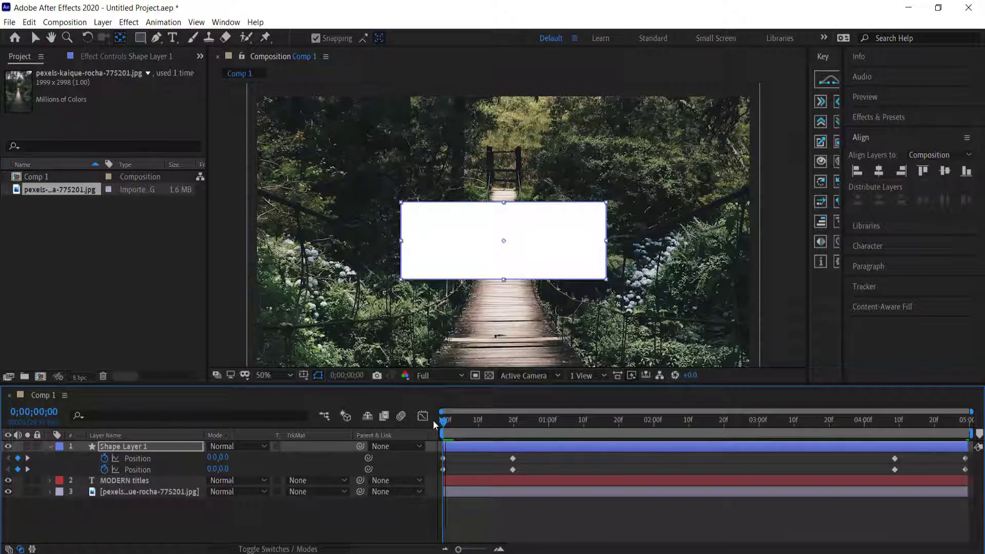
left_click(444, 469)
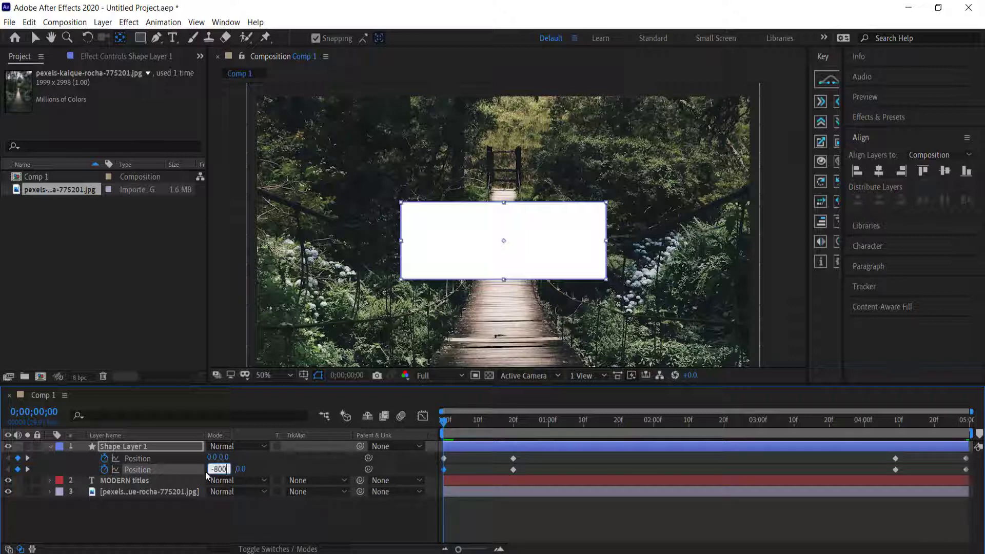
key("Return")
Step: Set Rectangle Path 2's X position to 0 at 20f and at 4;09
left_click_drag(439, 418, 515, 426)
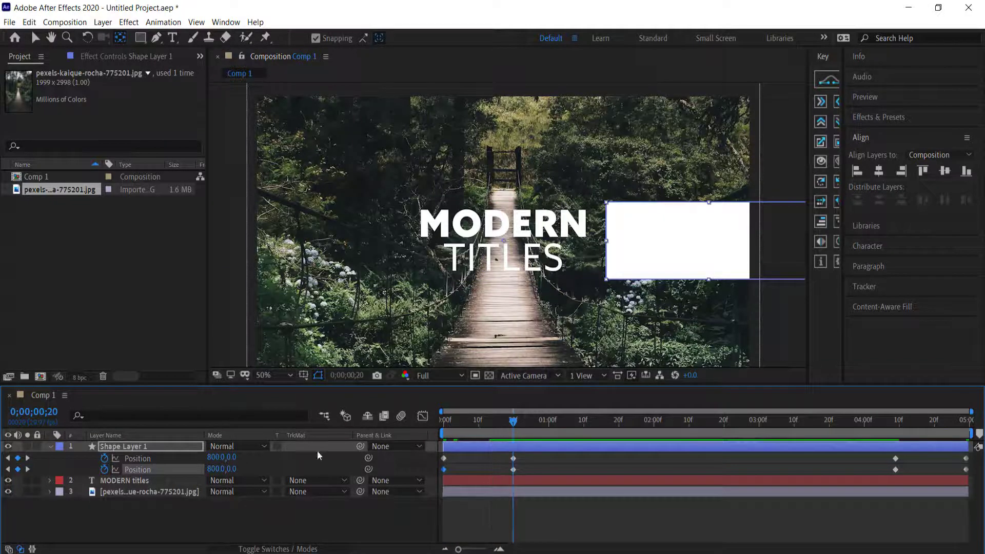
left_click(211, 469)
type("0")
key("Return")
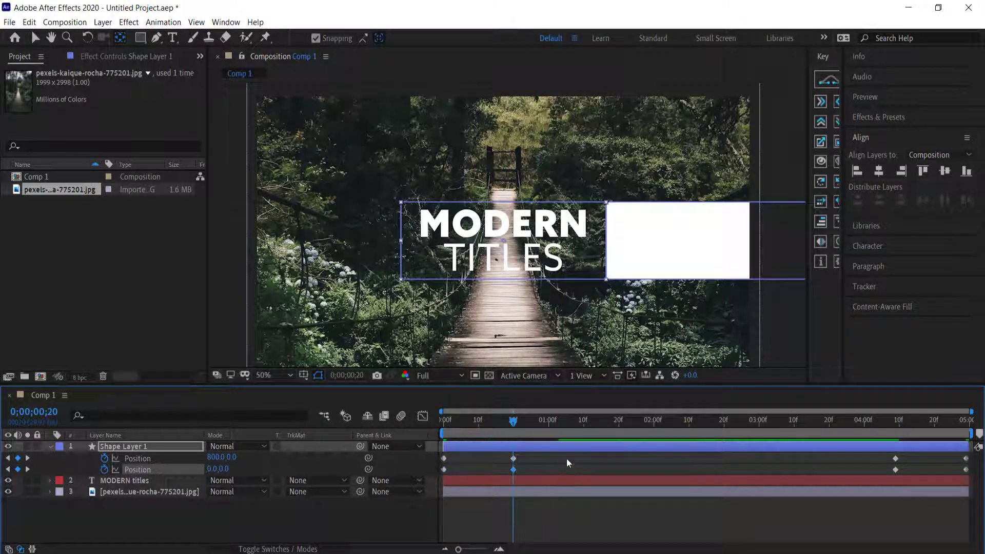
left_click_drag(513, 422, 895, 431)
left_click(212, 469)
type("0")
key("Return")
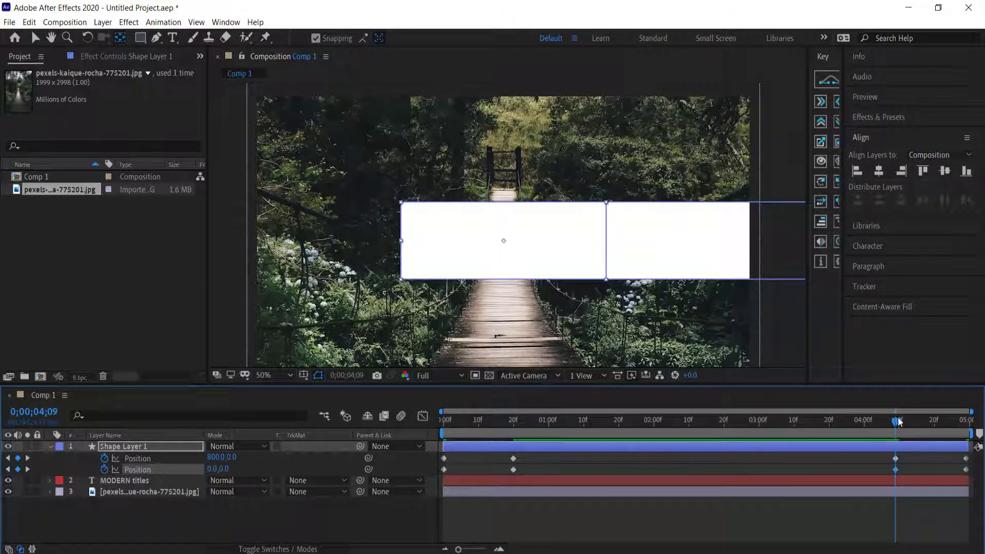
Step: Set Rectangle Path 2's X to -800 on the last frame and preview both boxes
key("End")
left_click(210, 469)
type("-800")
key("Return")
left_click_drag(968, 424, 429, 434)
left_click_drag(537, 434, 423, 429)
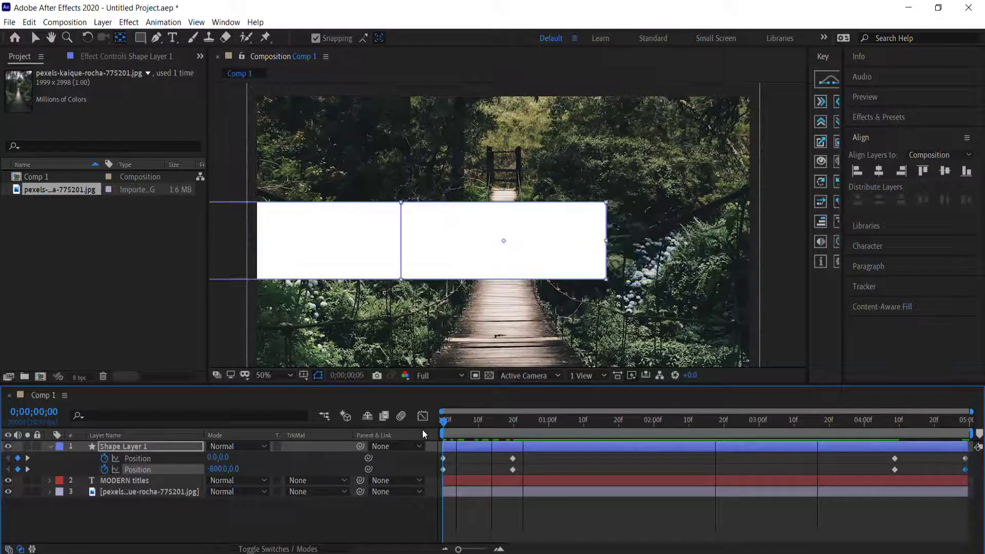
Step: Add a Merge Paths operation to Shape Layer 1's contents
left_click(51, 448)
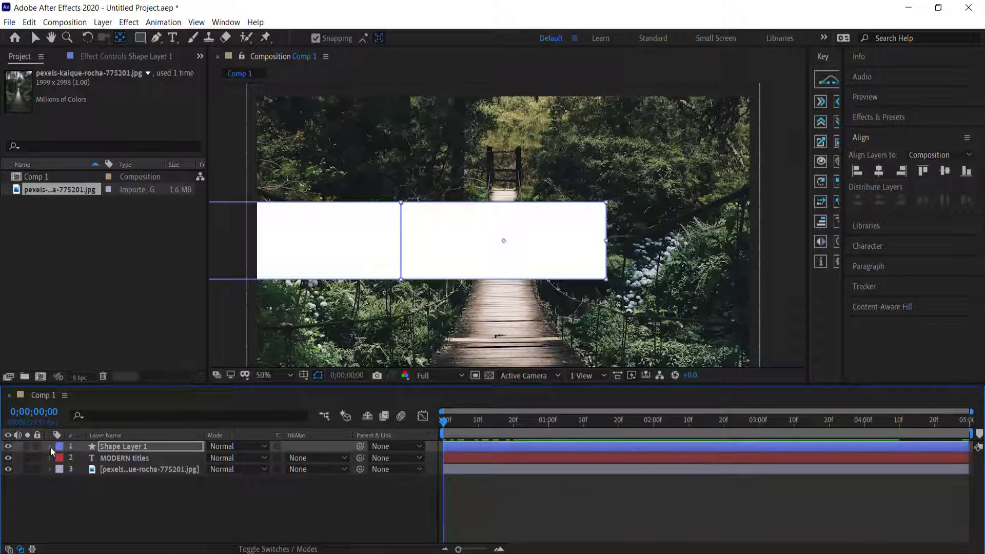
left_click(51, 447)
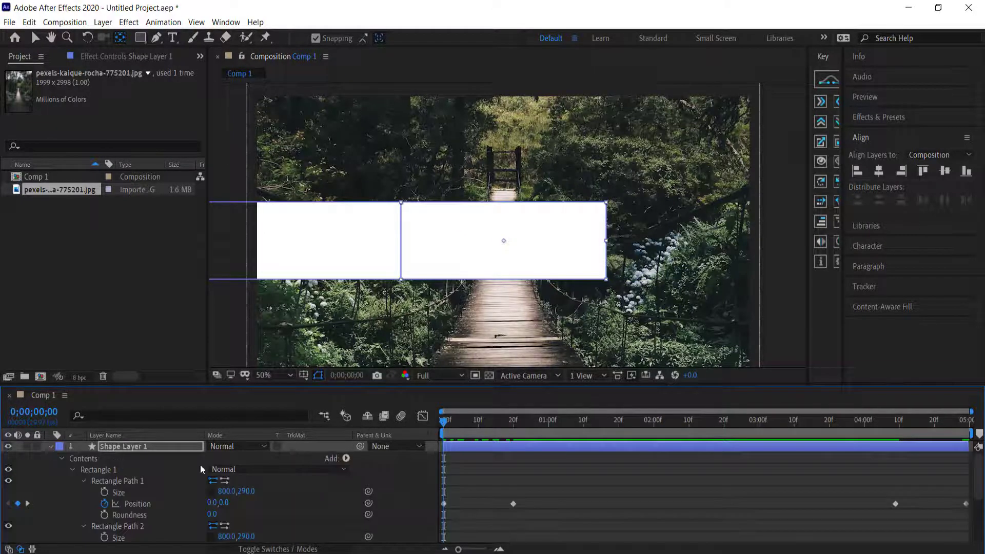
left_click(345, 458)
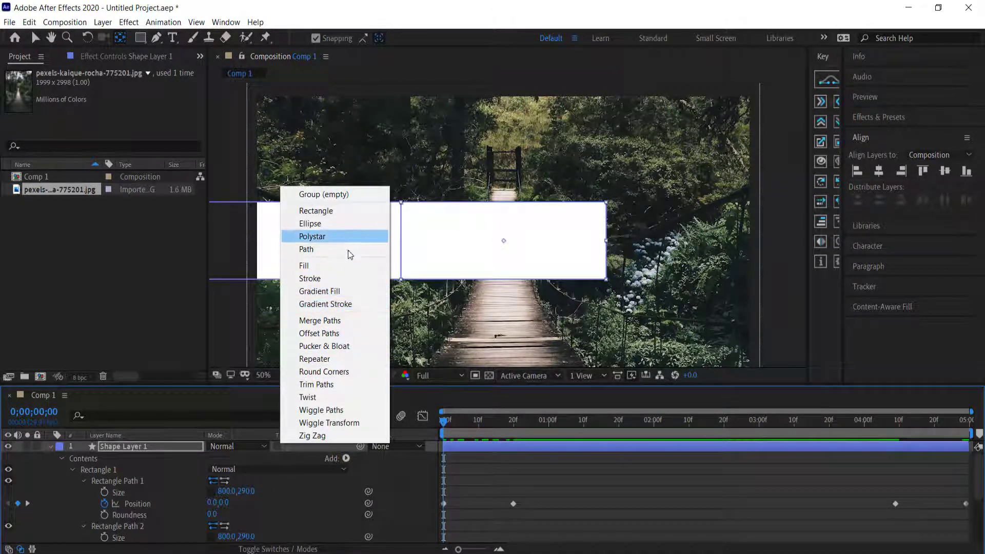
left_click(335, 322)
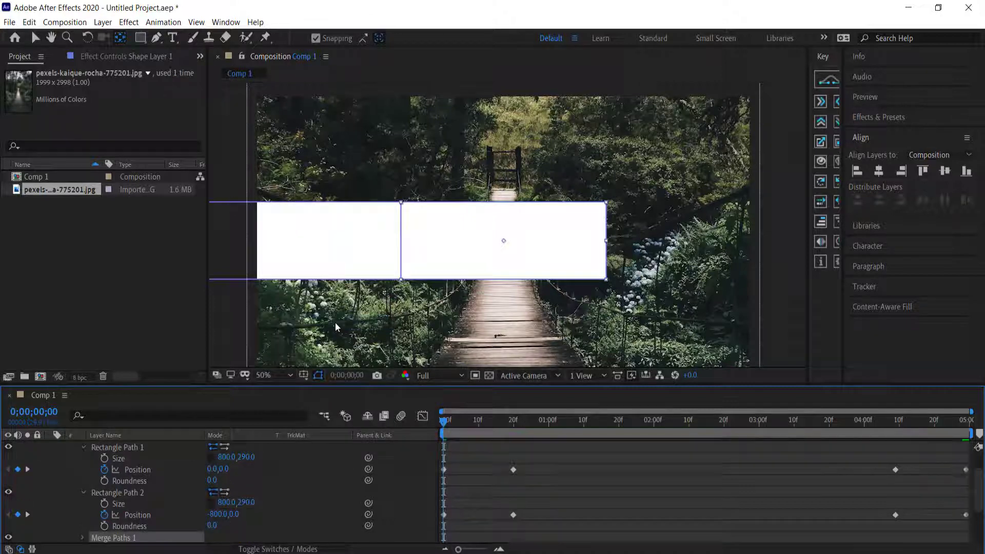
Step: Set Merge Paths 1 mode to Intersect and scrub to preview the reveal
left_click(82, 503)
scroll(205, 485, "down", 1)
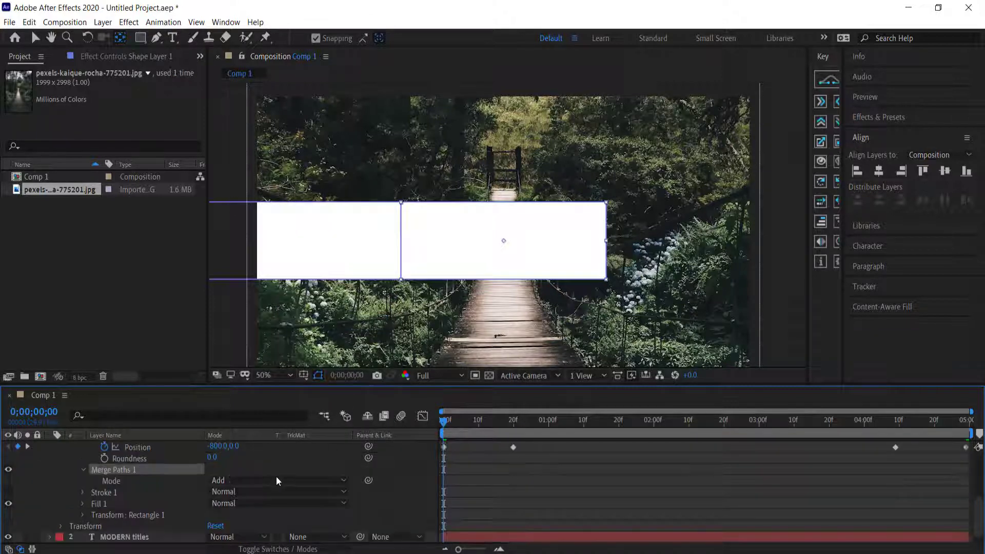
left_click(232, 484)
left_click(255, 531)
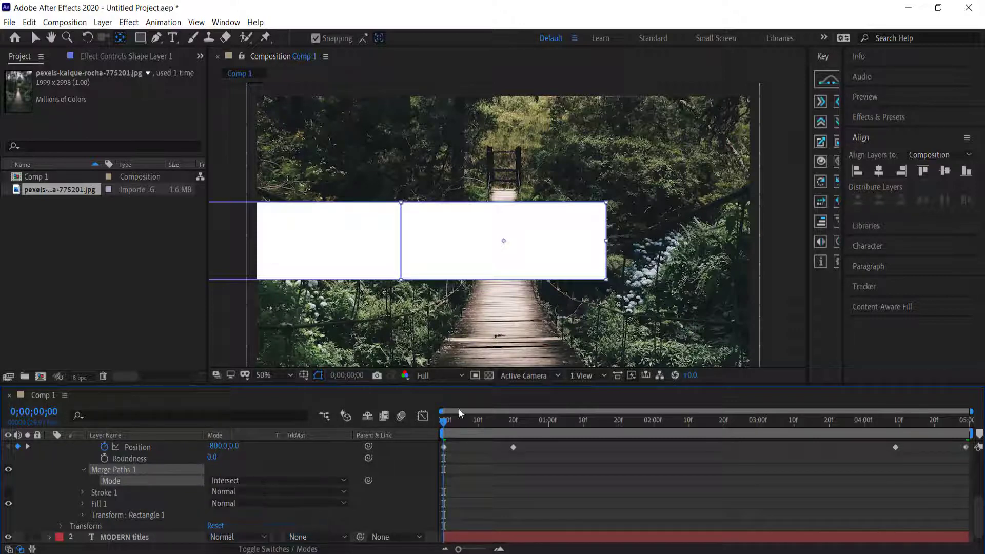
scroll(582, 472, "up", 3)
scroll(559, 481, "up", 3)
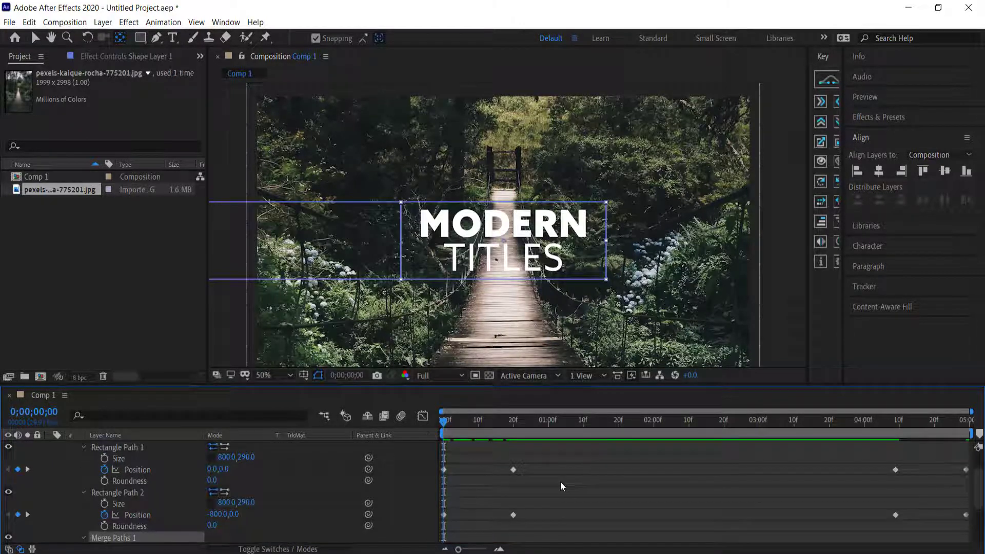
scroll(537, 485, "down", 3)
left_click_drag(481, 421, 365, 419)
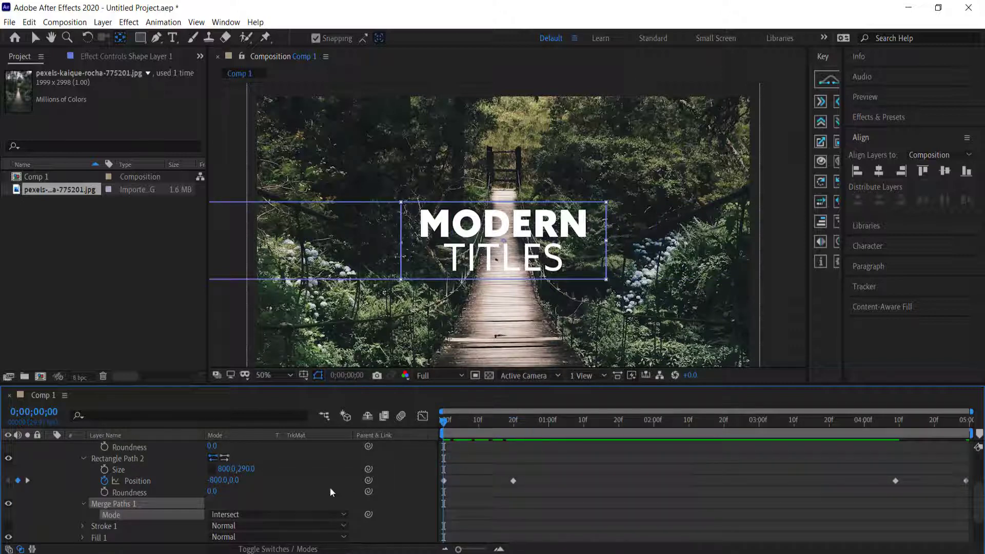
scroll(183, 479, "up", 3)
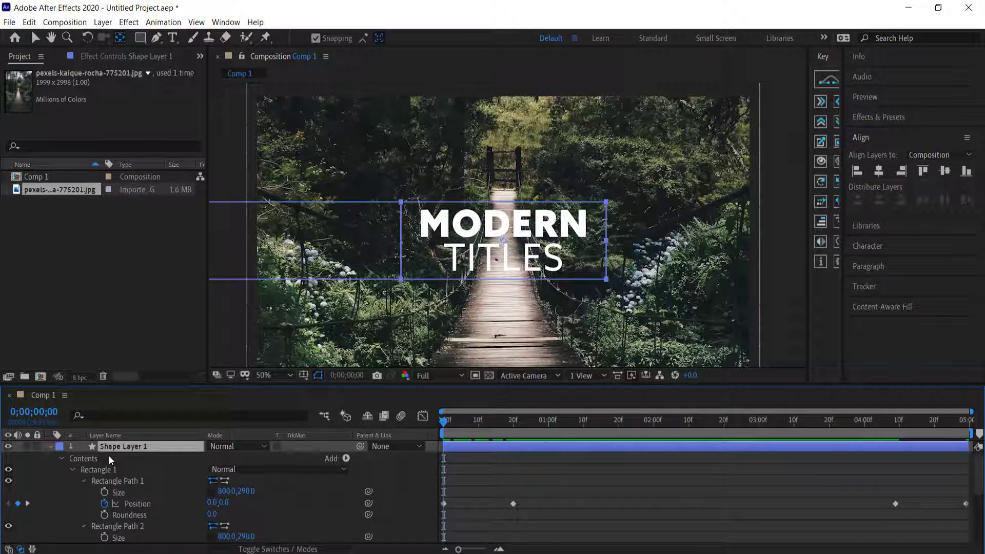
Step: Show the shape's Position keyframes and move the first row's opening pair 10 frames later
left_click(81, 459)
scroll(559, 469, "down", 2)
scroll(94, 471, "up", 2)
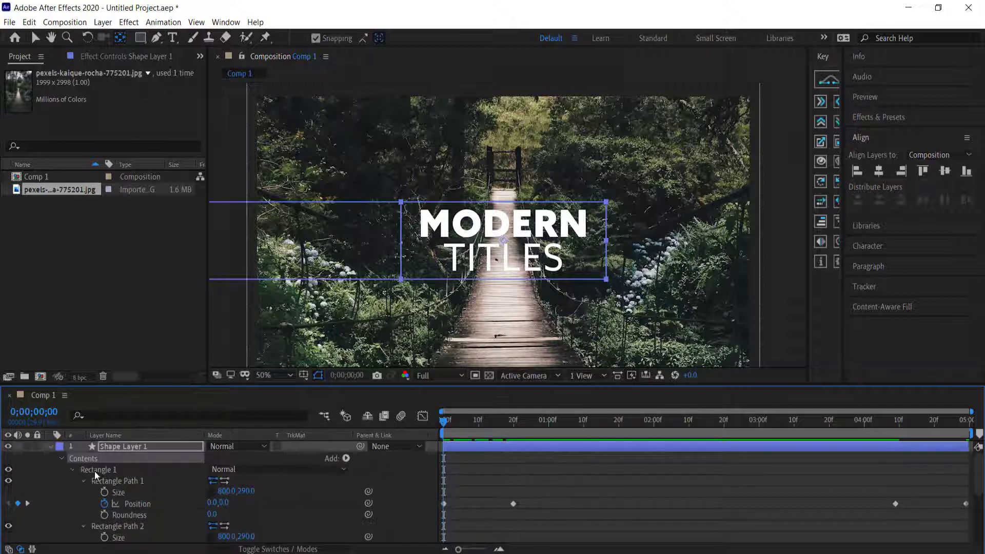
left_click(59, 459)
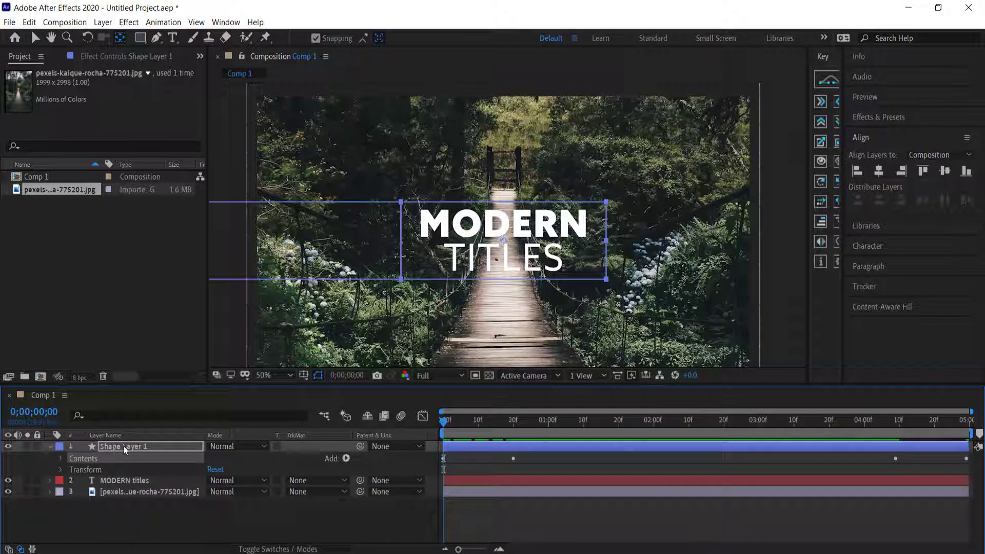
key("u")
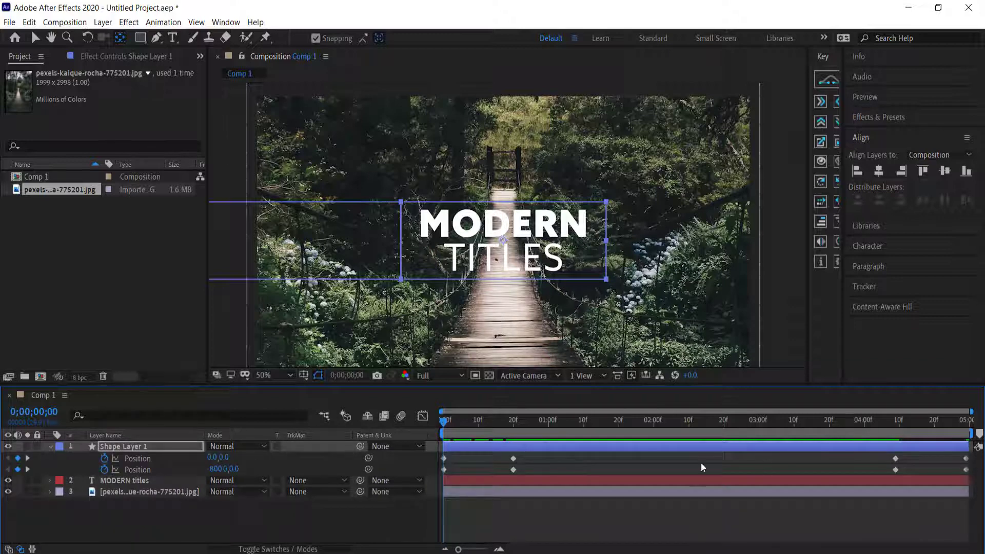
left_click_drag(534, 456, 478, 455)
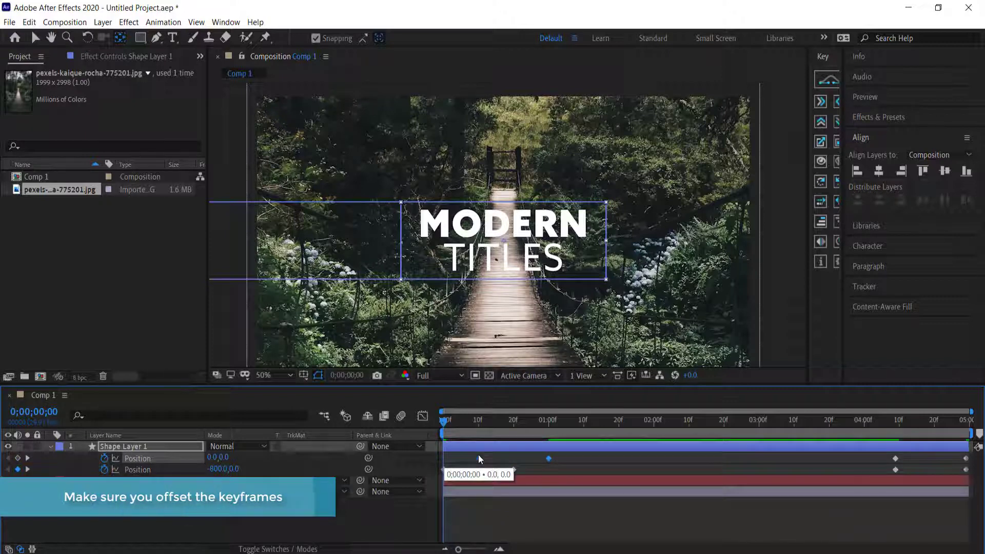
left_click(474, 424)
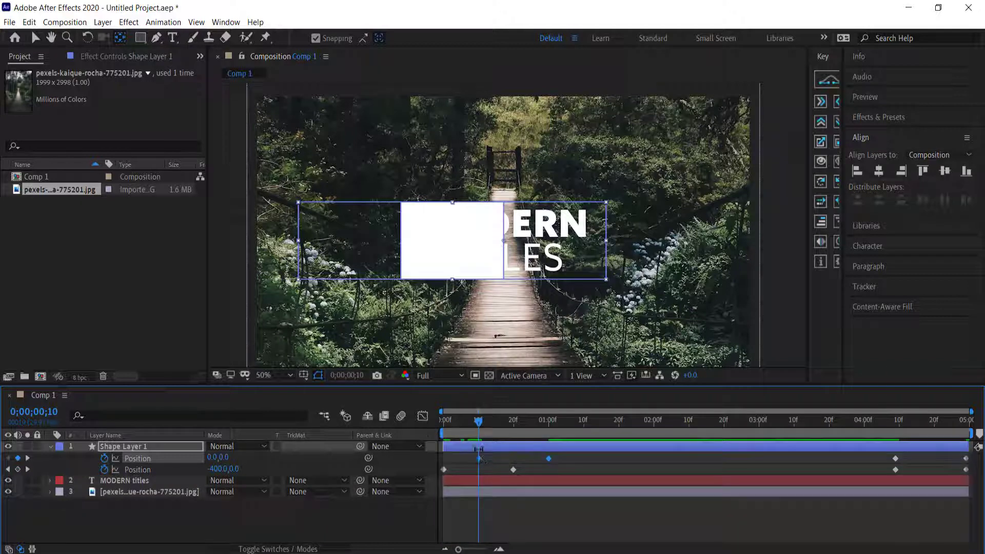
Step: Shift the first Position row's closing keyframes 10 frames earlier
left_click_drag(480, 426, 976, 462)
left_click_drag(881, 428, 966, 426)
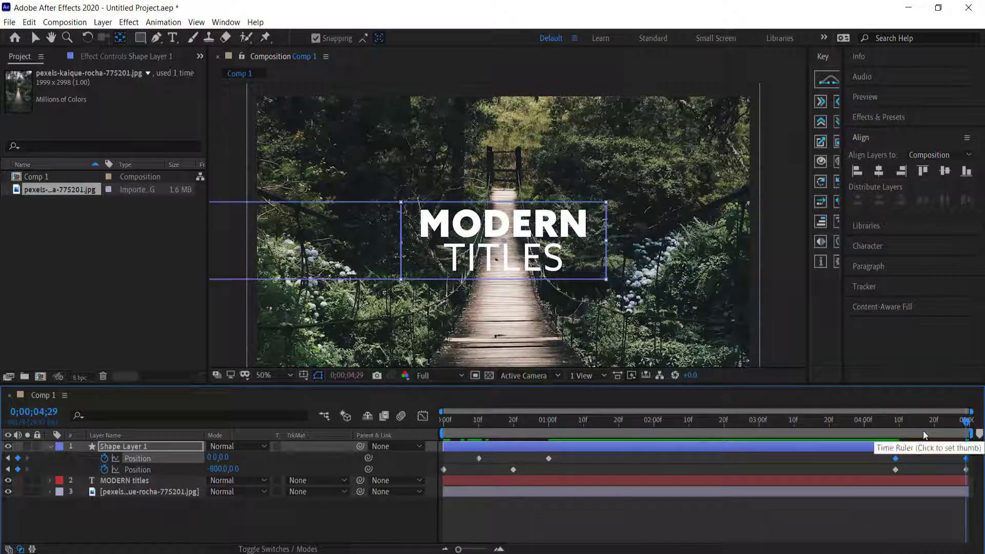
key("shift+Page_Up")
left_click_drag(966, 459, 932, 460)
Step: Preview the staggered reveal and exit, then select all eight Position keyframes
key("space")
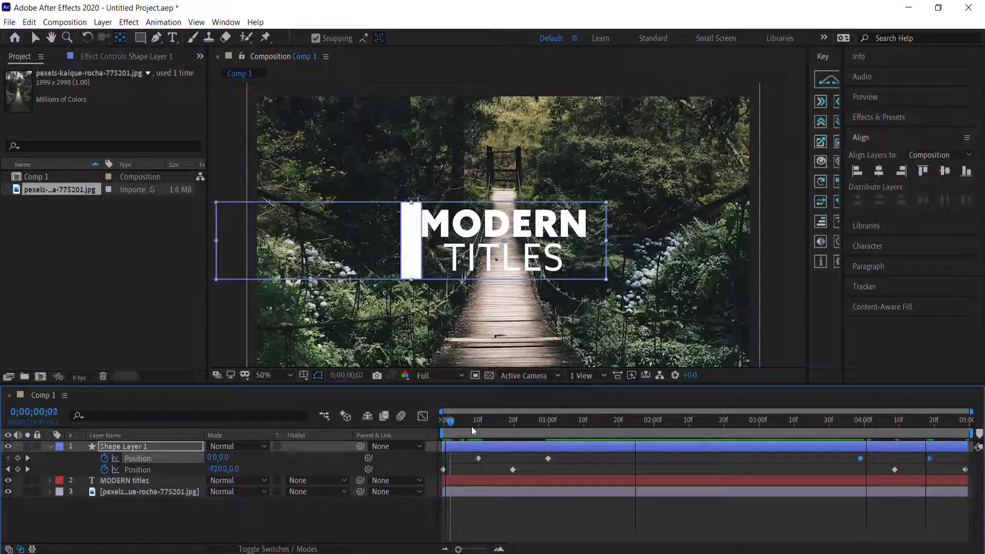
left_click(543, 429)
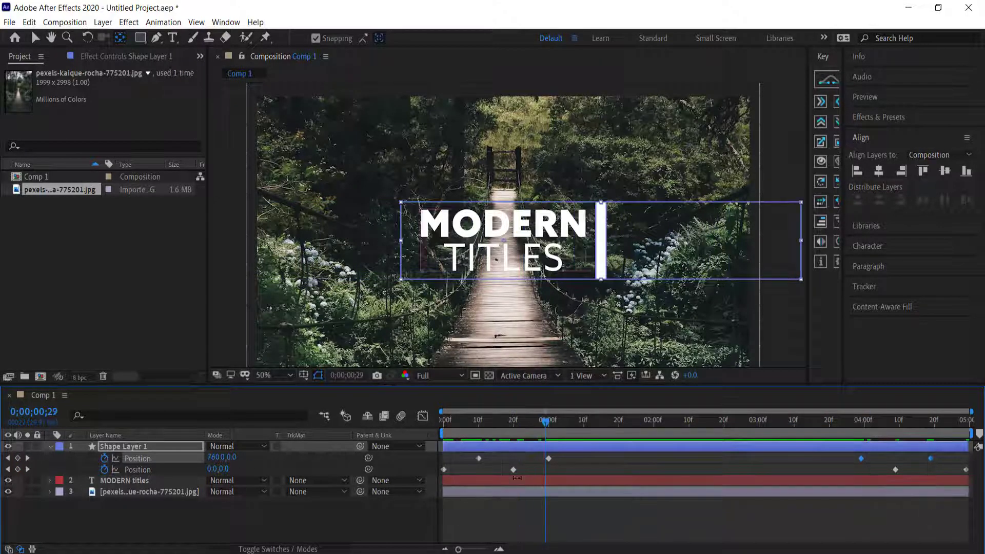
left_click_drag(546, 421, 503, 419)
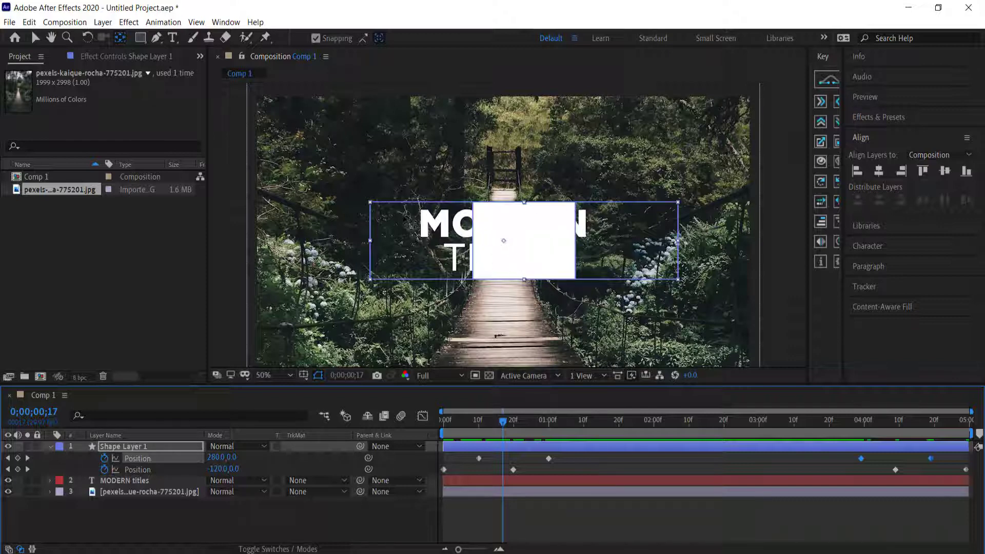
left_click_drag(503, 425, 902, 430)
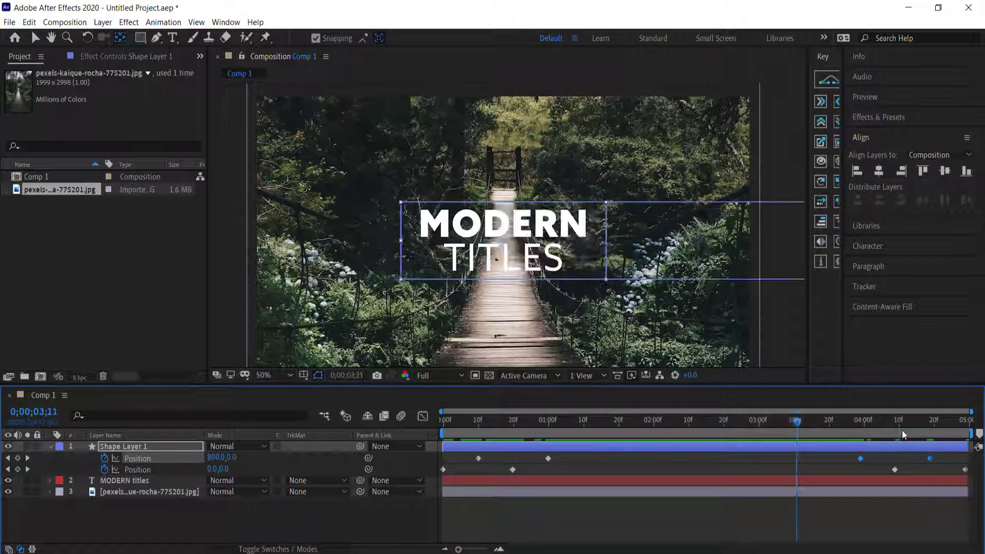
left_click_drag(968, 464, 418, 477)
Step: Apply Easy Ease to all of the shape's Position keyframes
right_click(444, 469)
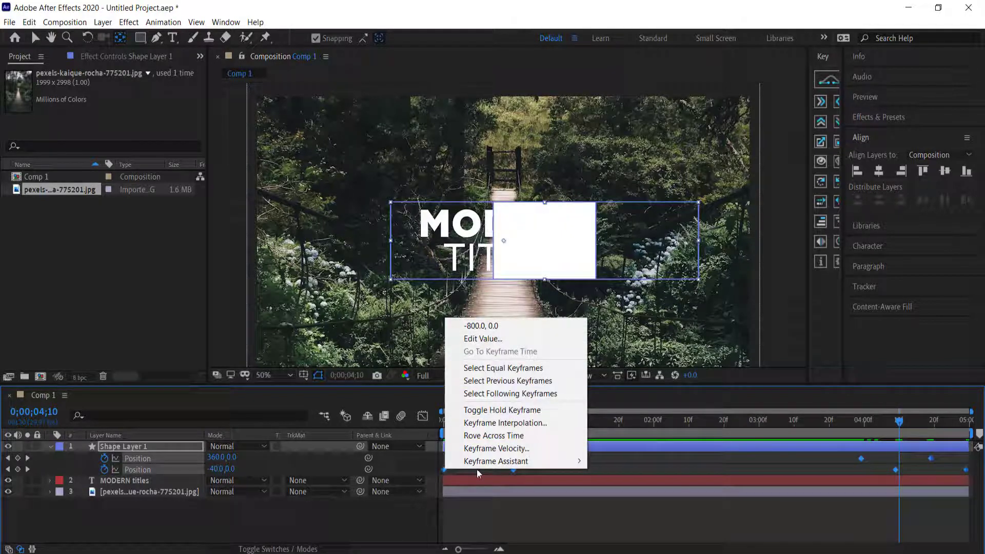
mouse_move(479, 465)
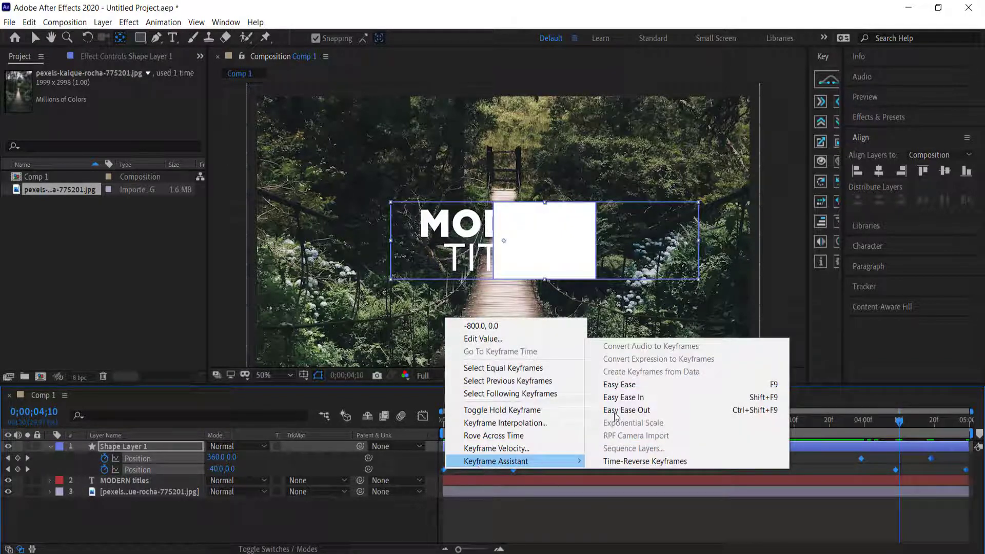
left_click(620, 384)
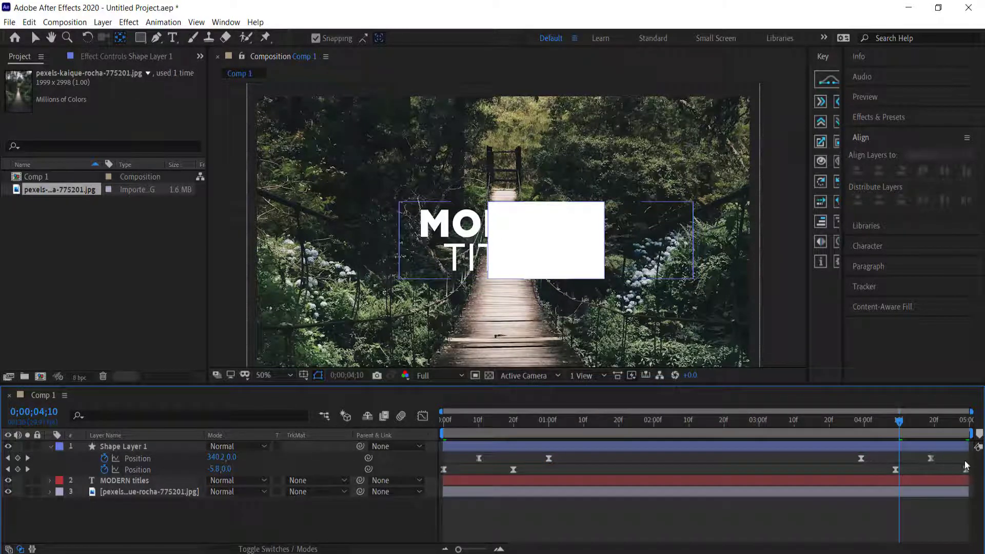
Step: Drag the first Position's speed-graph influence handles into sharp peaks near 20000 px/sec and preview
left_click(507, 456)
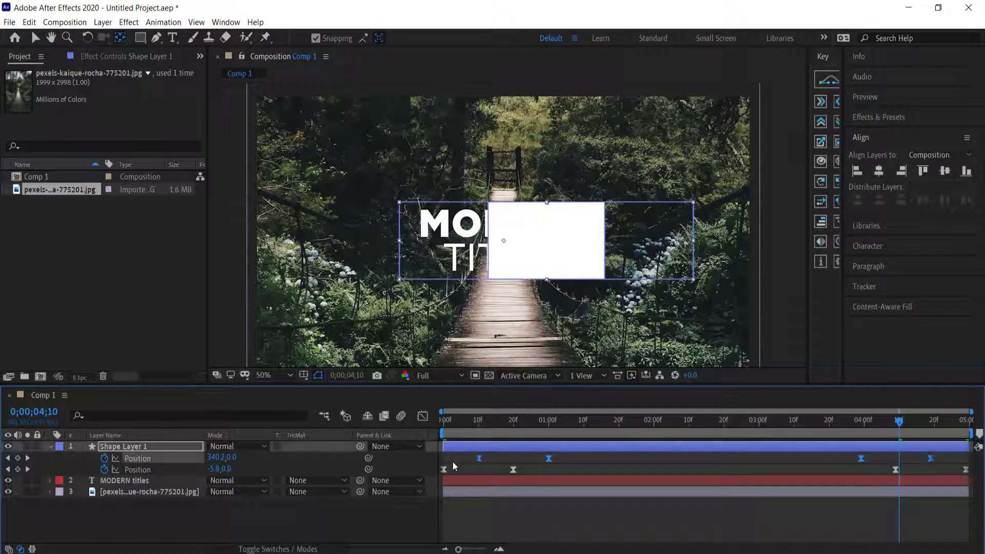
right_click(479, 458)
left_click(423, 416)
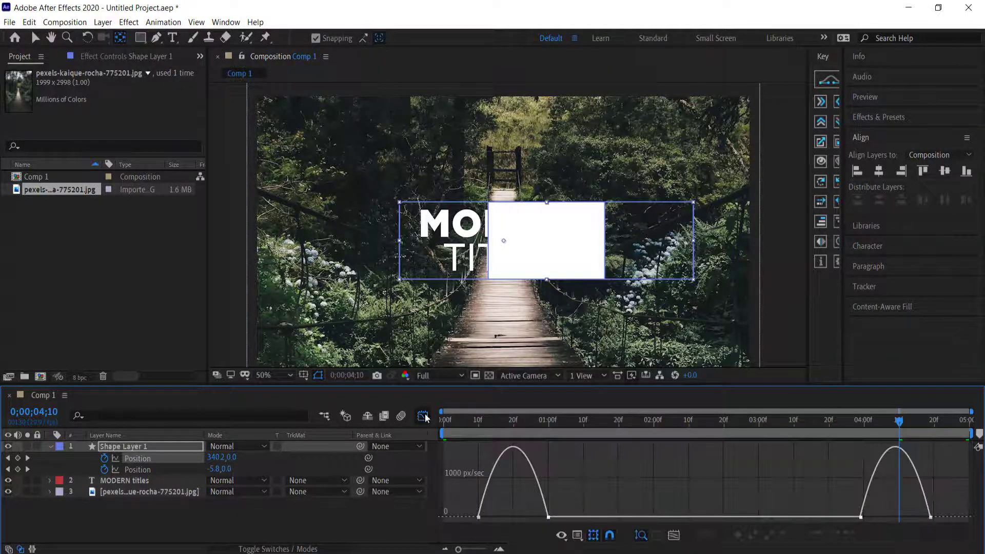
left_click_drag(460, 524, 954, 451)
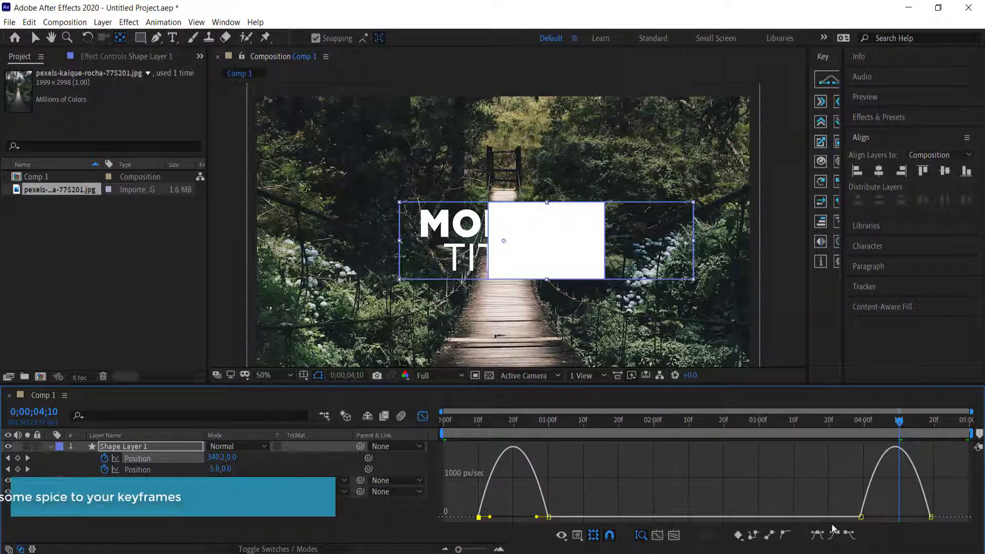
left_click_drag(874, 516, 899, 515)
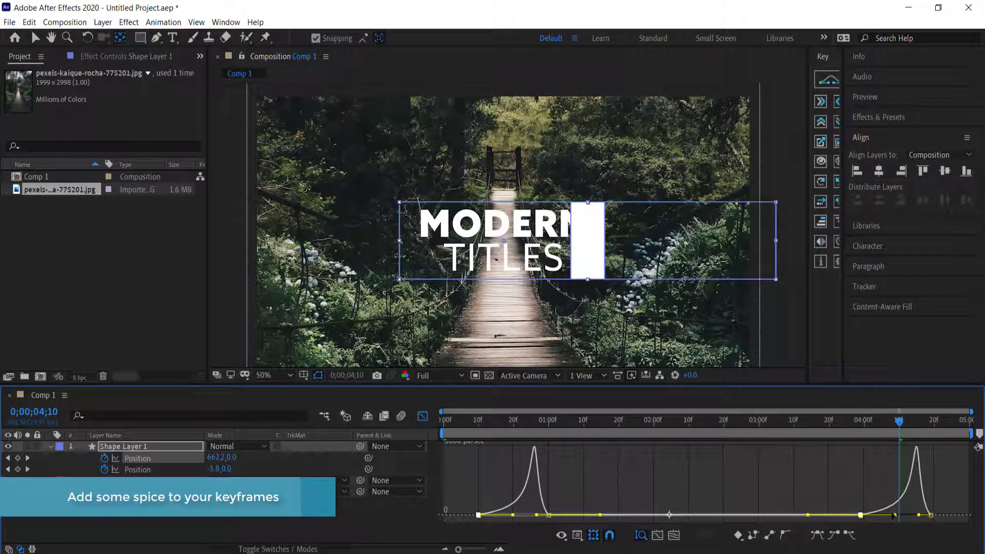
left_click(549, 516)
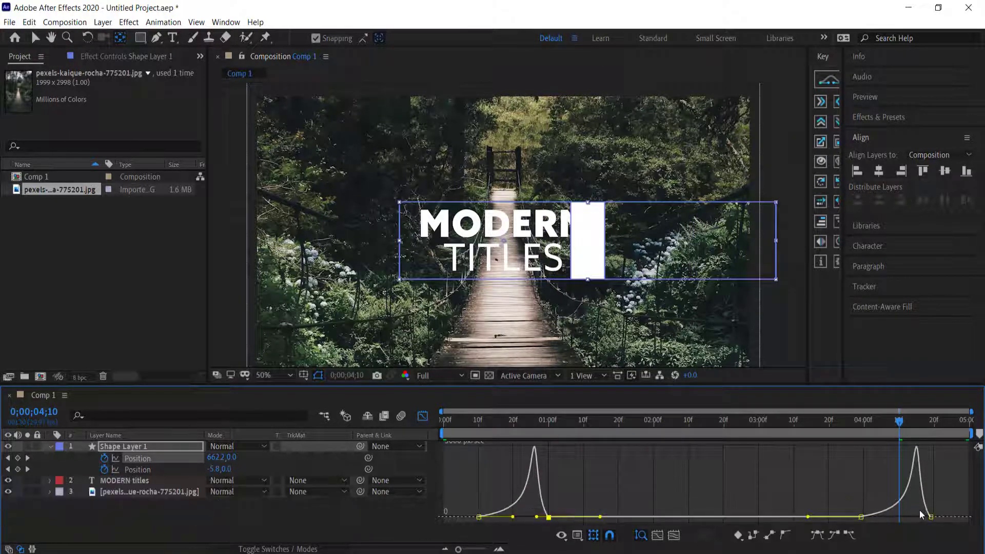
left_click(931, 518, "shift")
left_click_drag(918, 513, 897, 516)
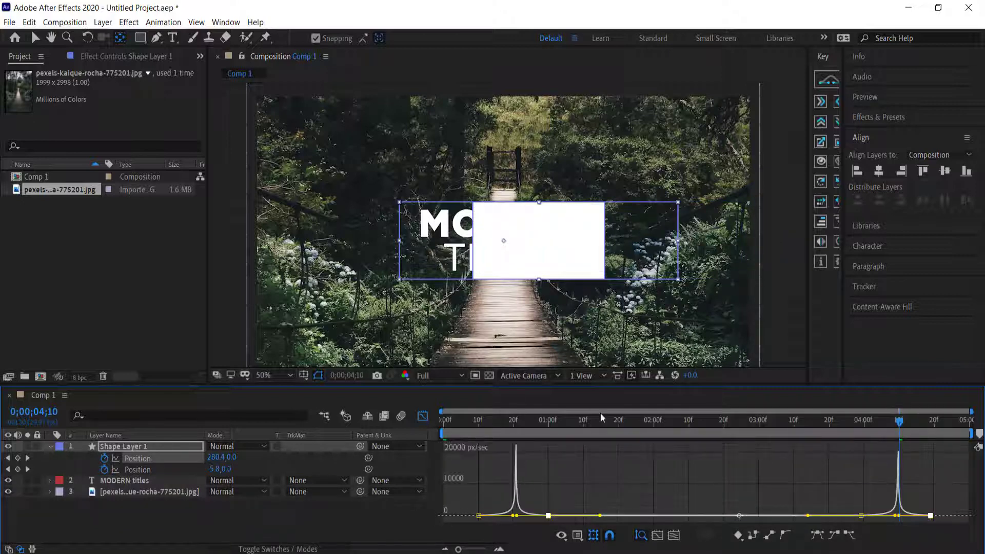
key("space")
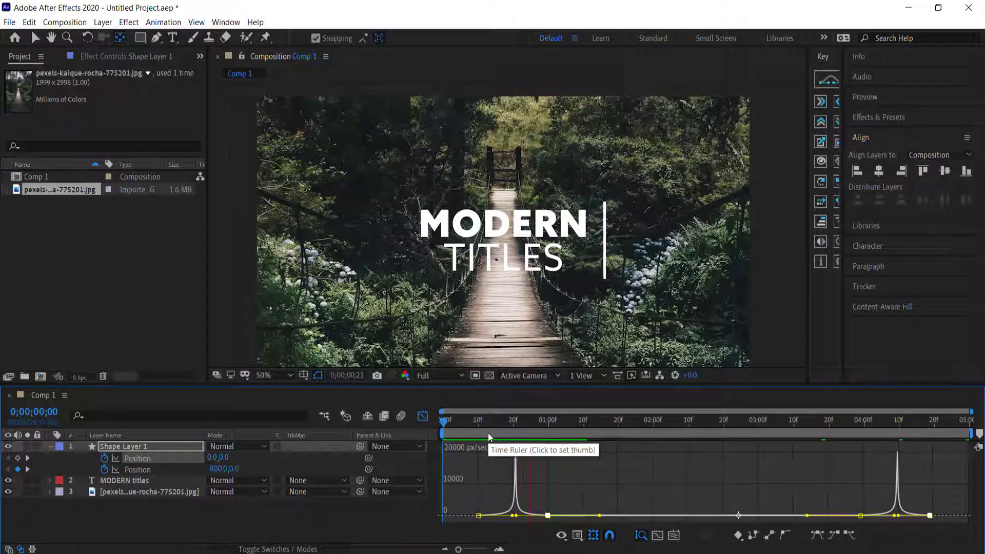
key("space")
left_click(423, 416)
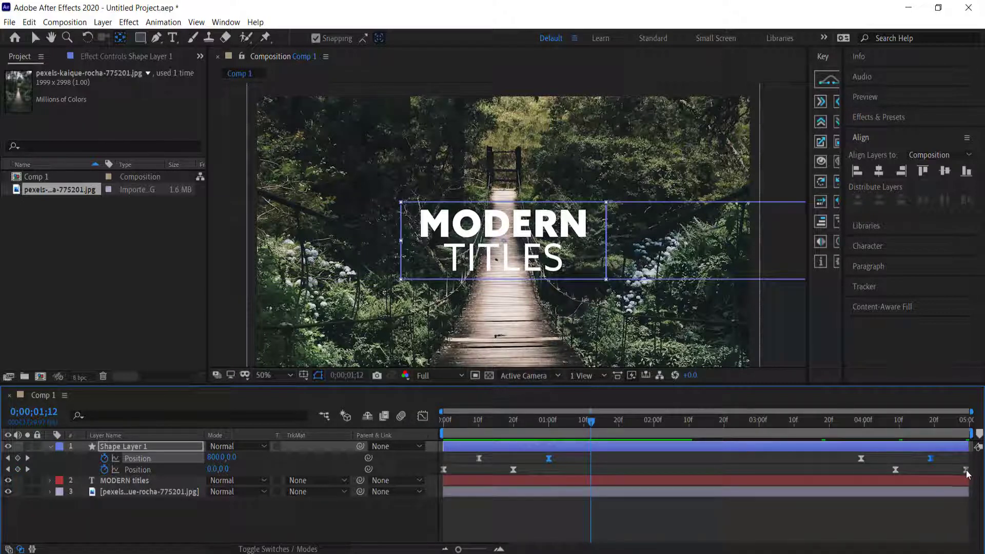
Step: Drag the second Position row's speed-graph influence handles outward into sharp peaks, then preview from the start
left_click(966, 470)
left_click_drag(897, 475, 435, 472)
left_click(423, 416)
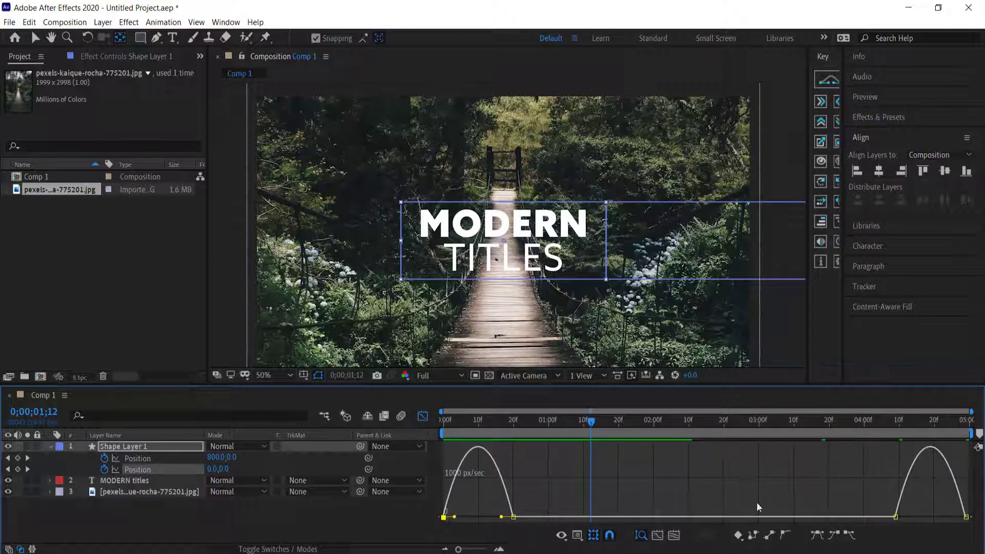
left_click(911, 515)
left_click_drag(906, 512, 930, 513)
left_click(527, 497)
left_click(513, 518)
left_click_drag(501, 513, 484, 514)
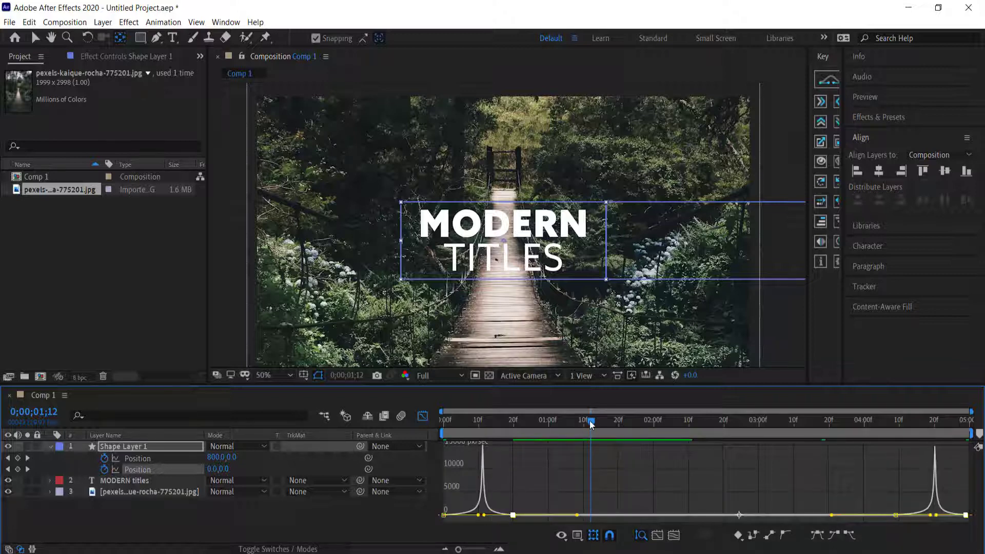
left_click(422, 415)
key("Home")
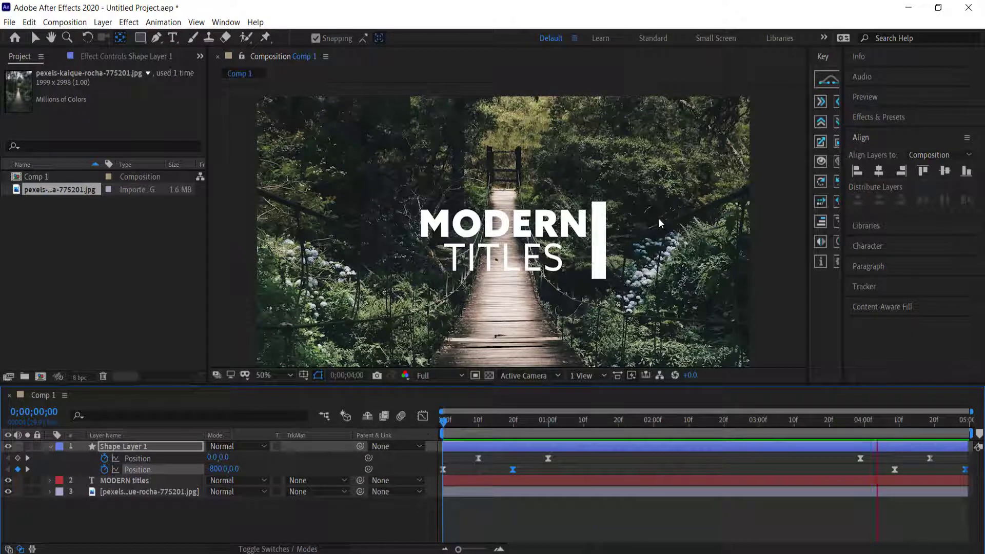
key("space")
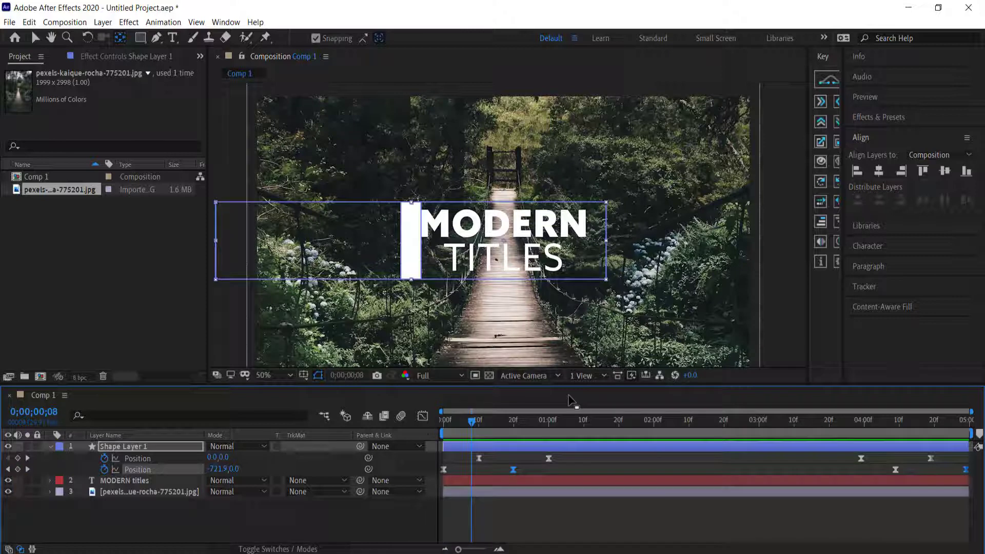
Step: Rename the title layer TEXT and the shape layer SHAPE MAIN
left_click(144, 481)
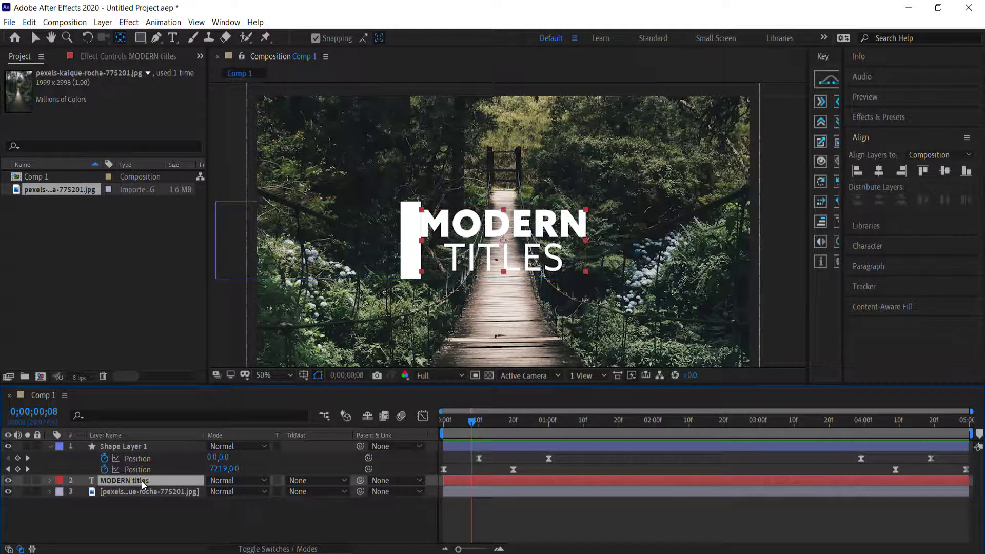
key("Return")
type("TEXT")
key("Return")
left_click(122, 443)
key("Return")
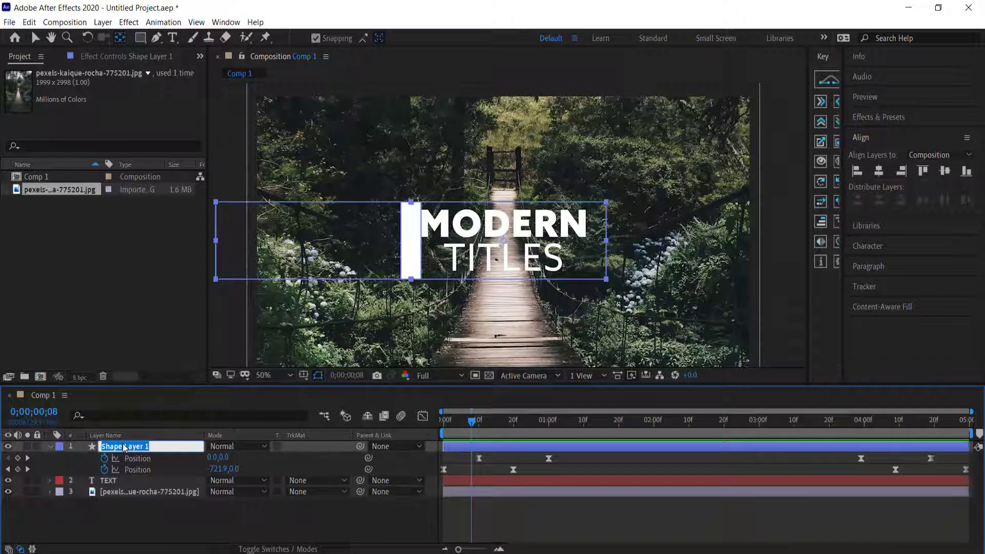
type("SHAPE MAIN")
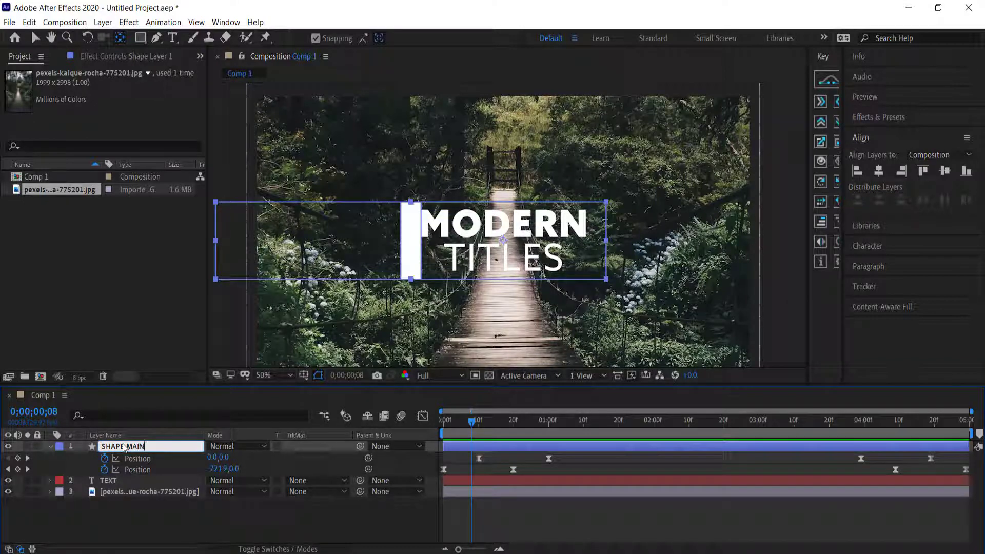
key("Return")
Step: Duplicate SHAPE MAIN as MATTE and TEXT as TEXT MATTE
key("ctrl+d")
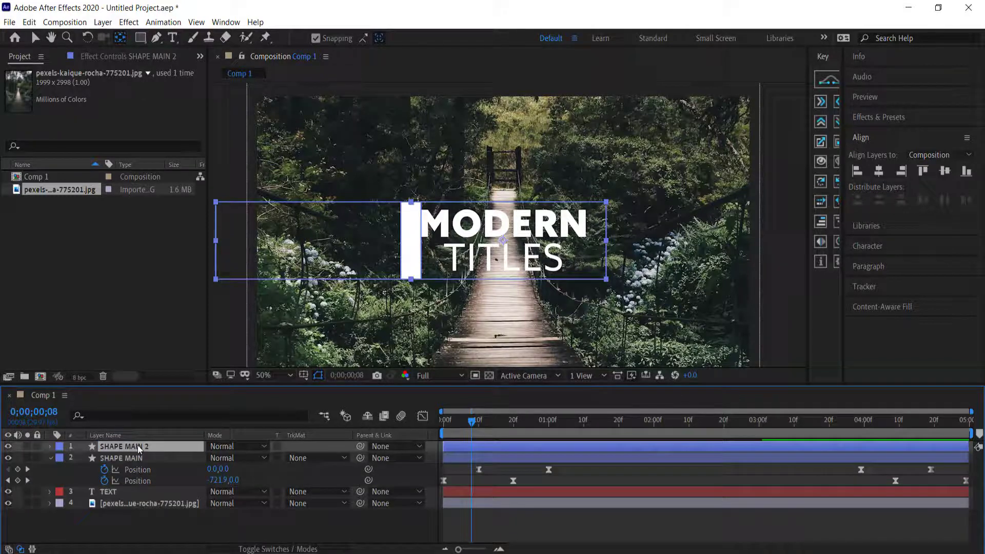
key("Return")
type("MATTE")
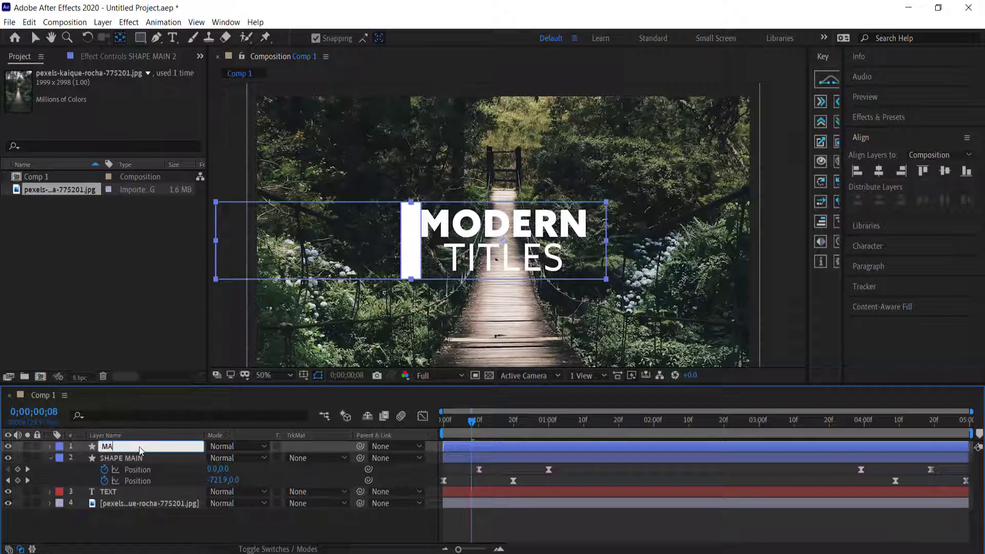
key("Return")
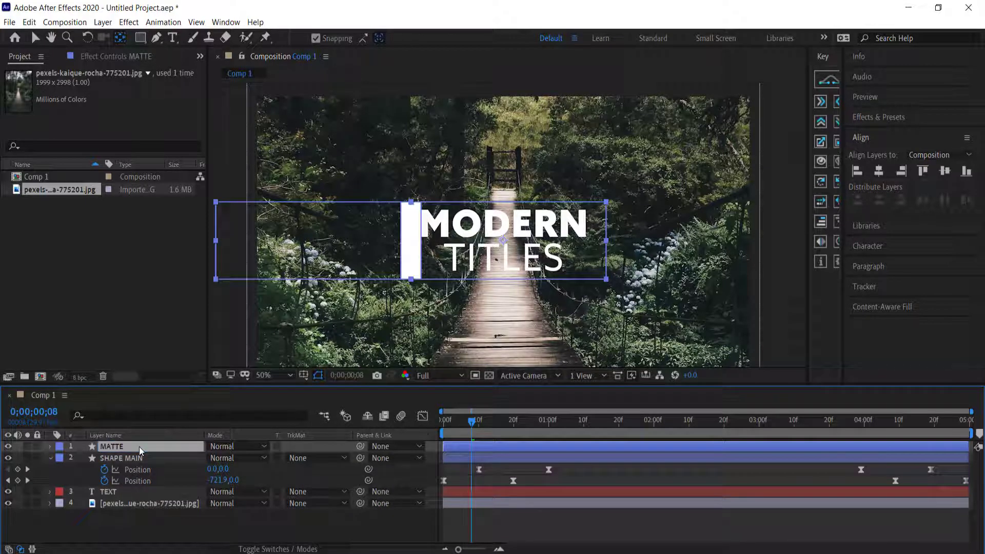
left_click(113, 492)
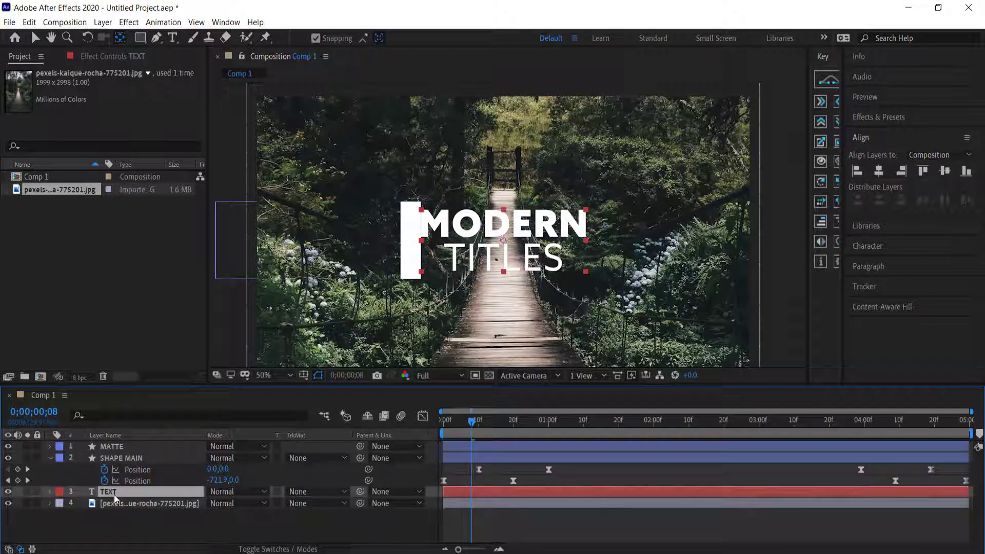
key("ctrl+d")
key("Return")
type("TEXT MATTE")
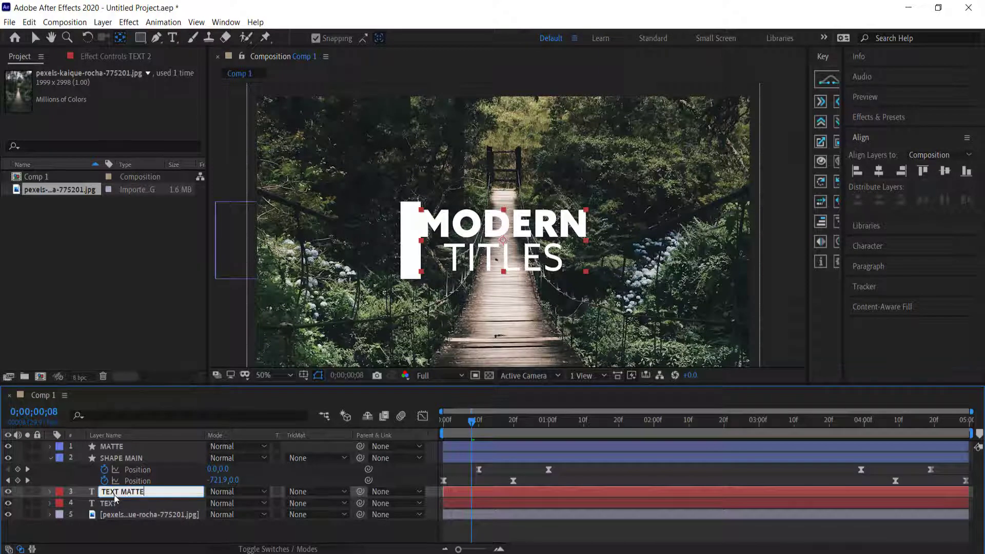
key("Return")
Step: Move TEXT MATTE to the top of the stack and SHAPE MAIN above MATTE as layer 2
left_click_drag(115, 494, 124, 442)
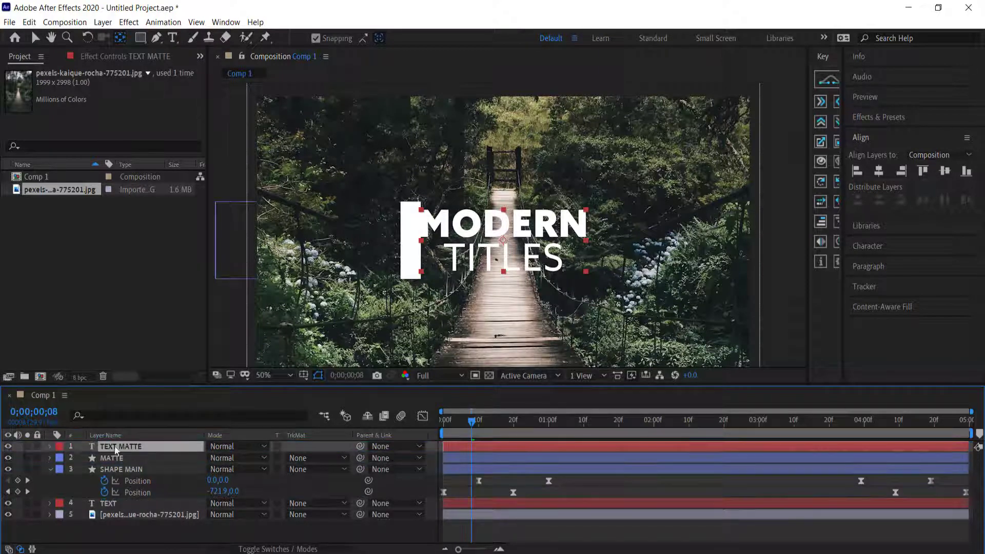
left_click(113, 506)
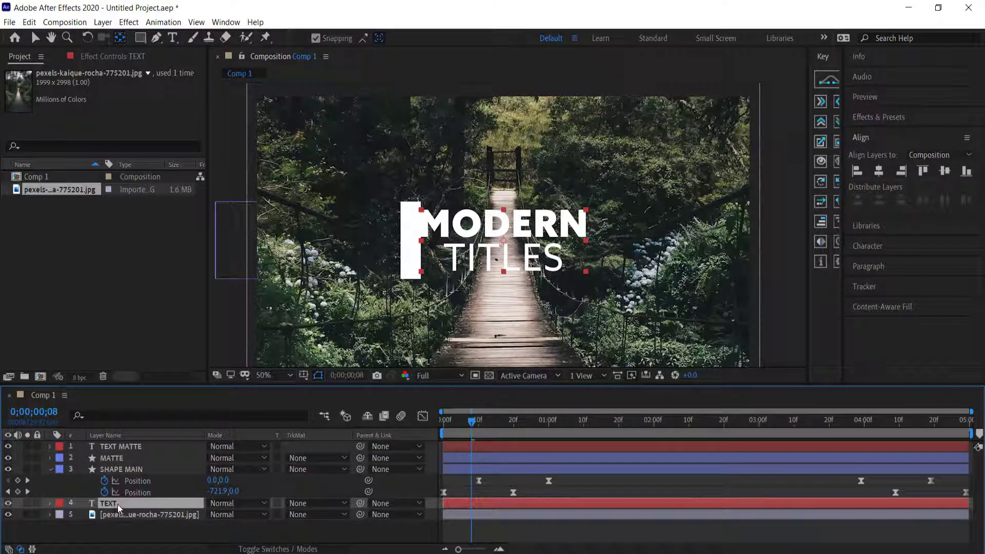
left_click(50, 470)
left_click(113, 469)
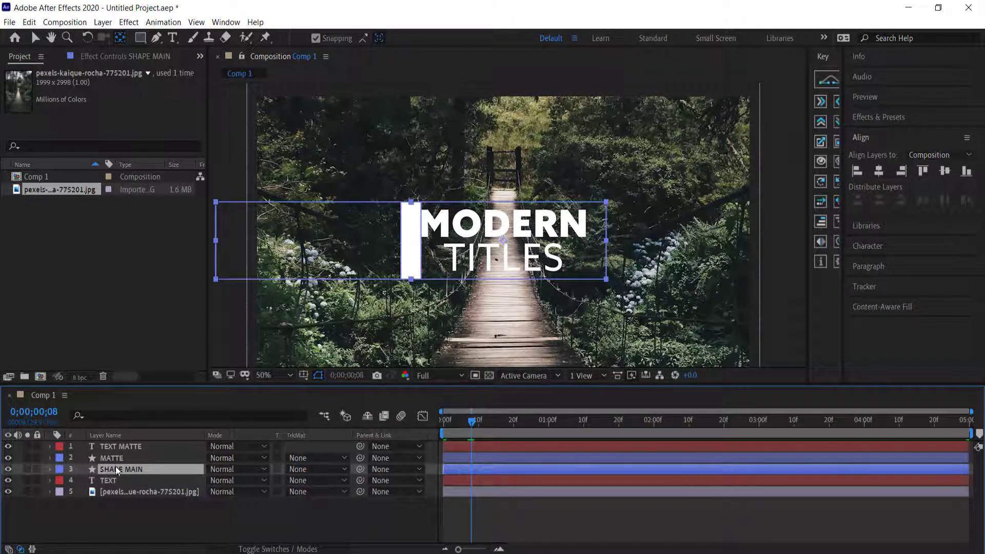
left_click_drag(113, 469, 122, 457)
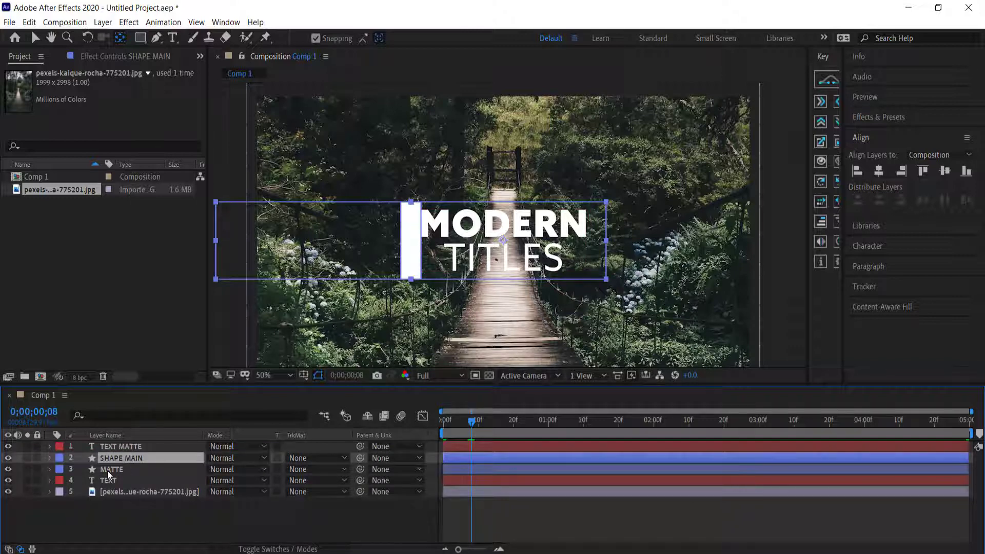
left_click(107, 470)
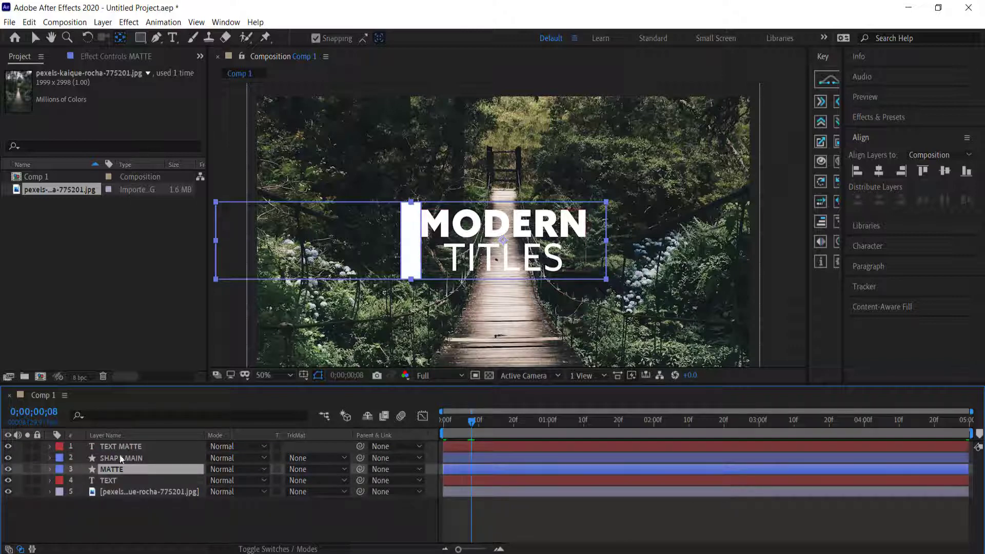
left_click(114, 458)
left_click(266, 548)
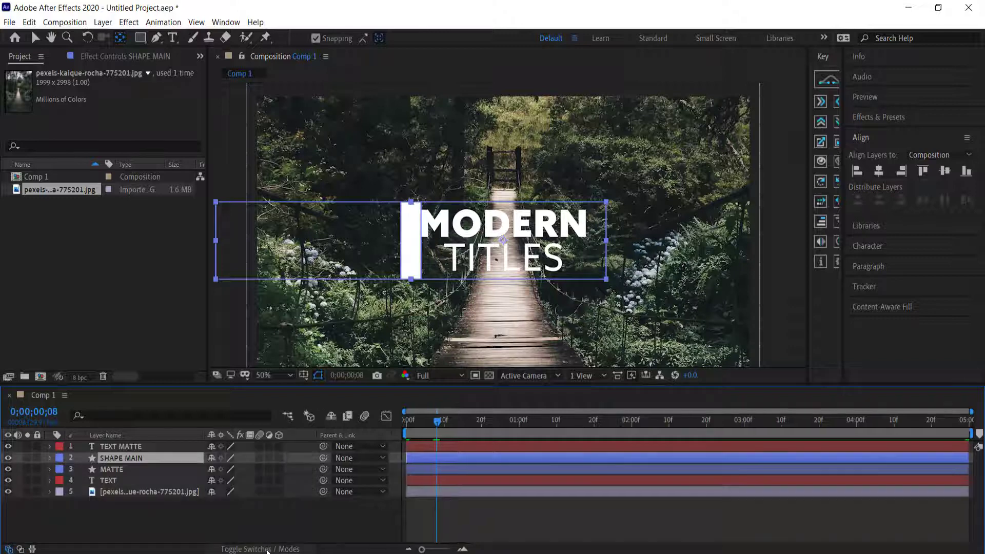
Step: Set SHAPE MAIN's track matte to Alpha Inverted 'TEXT MATTE' and TEXT's to Alpha Inverted 'MATTE', checking at frame 19
left_click(265, 549)
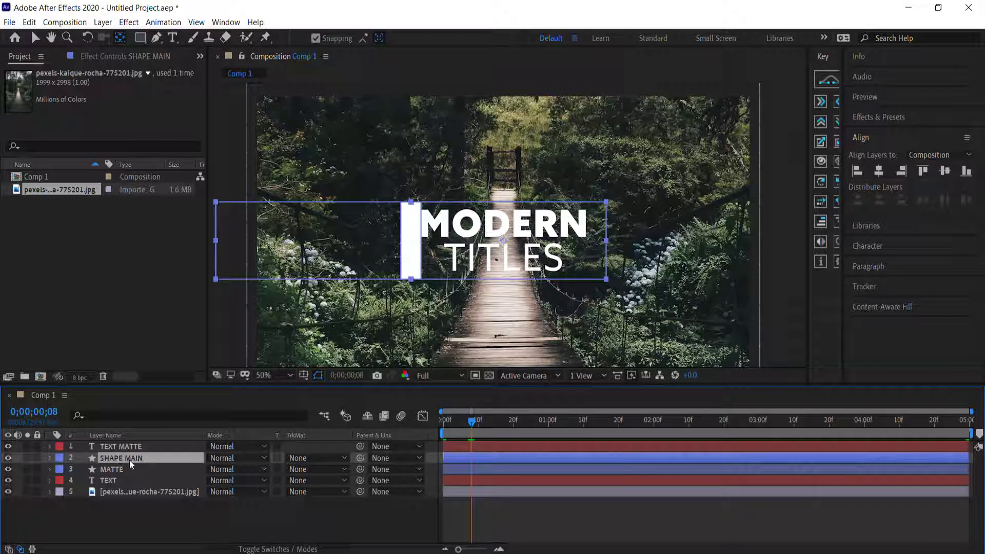
left_click(314, 458)
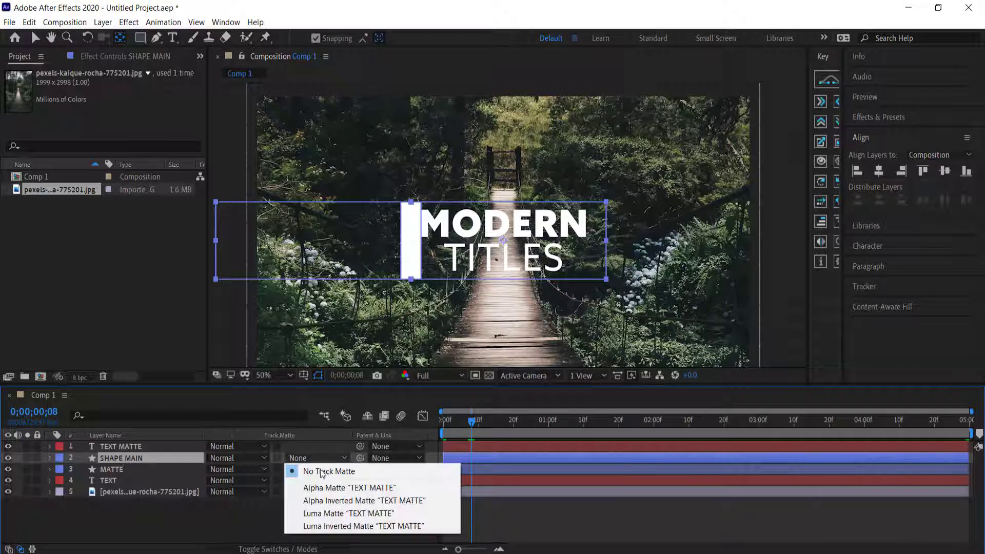
left_click(337, 501)
left_click(140, 480)
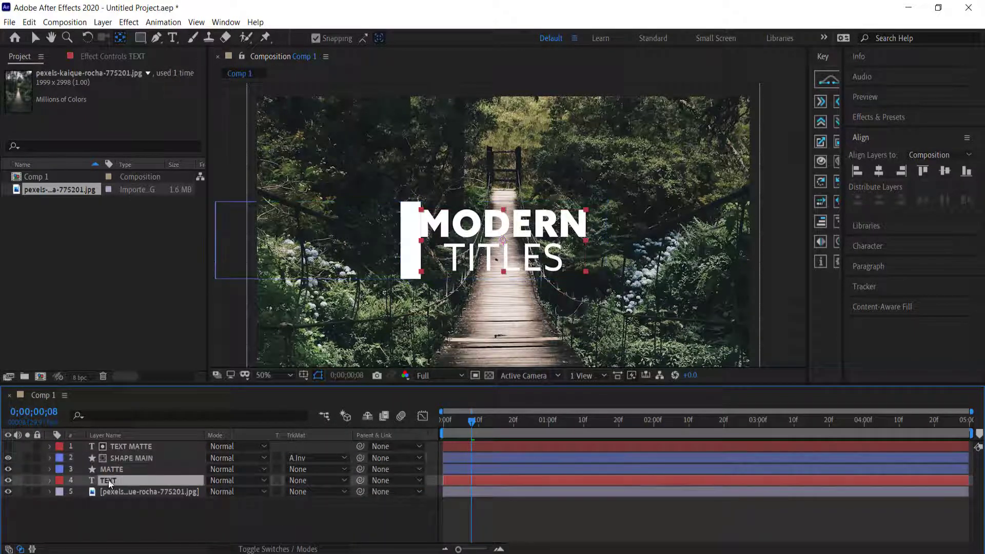
left_click(304, 480)
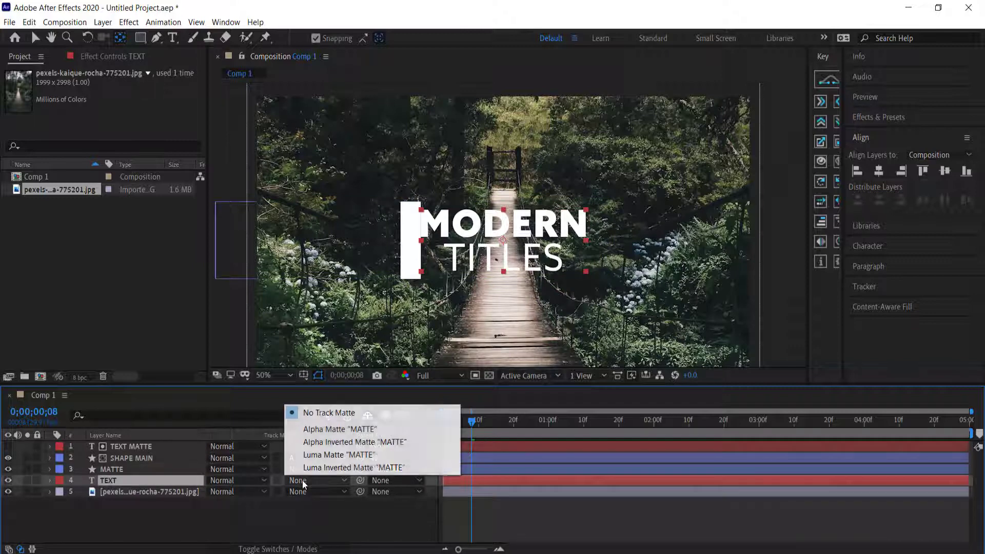
left_click(338, 444)
left_click_drag(472, 419, 510, 426)
Step: Delete Rectangle Path 2 and Merge Paths 1 from MATTE's Rectangle 1, then check the matte at frame 0
left_click(119, 470)
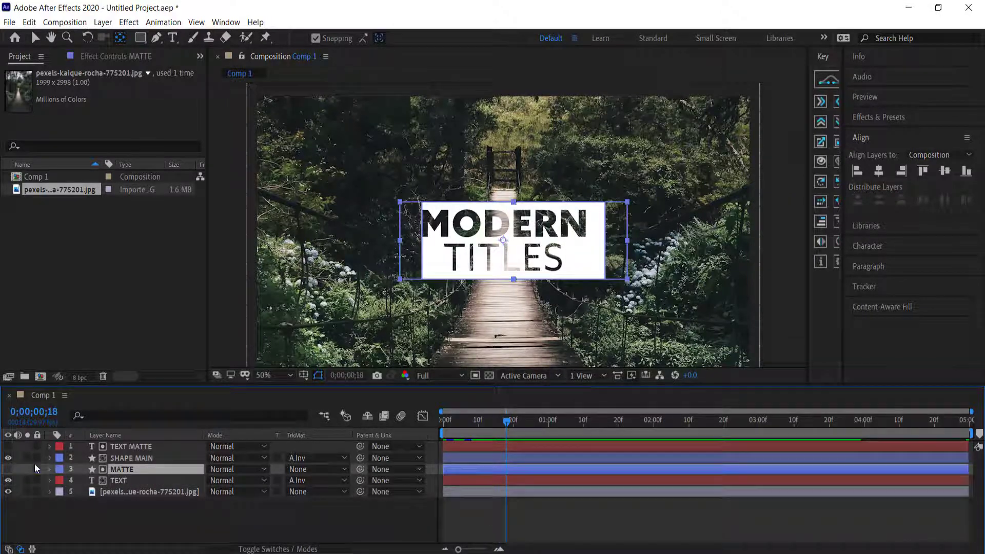
left_click(50, 469)
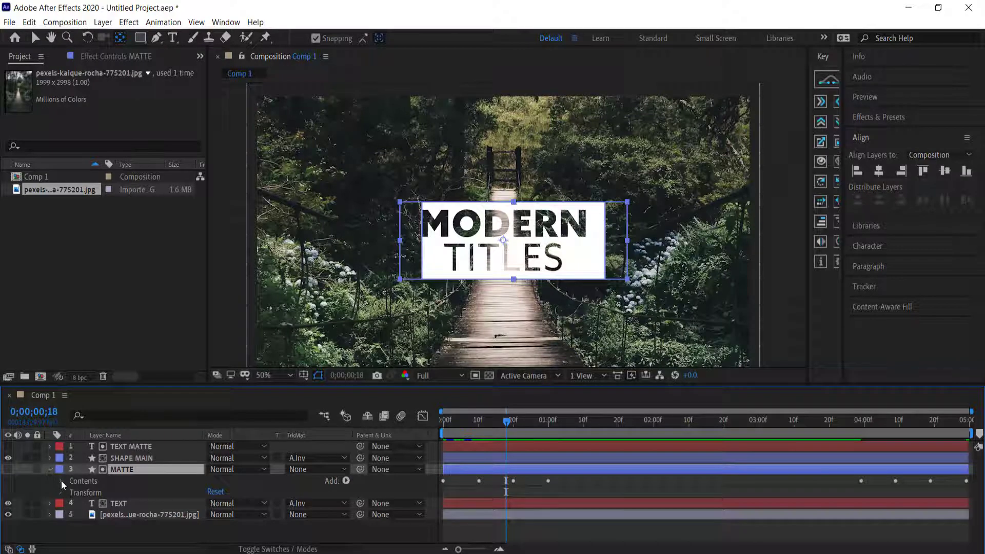
left_click(61, 480)
left_click(71, 493)
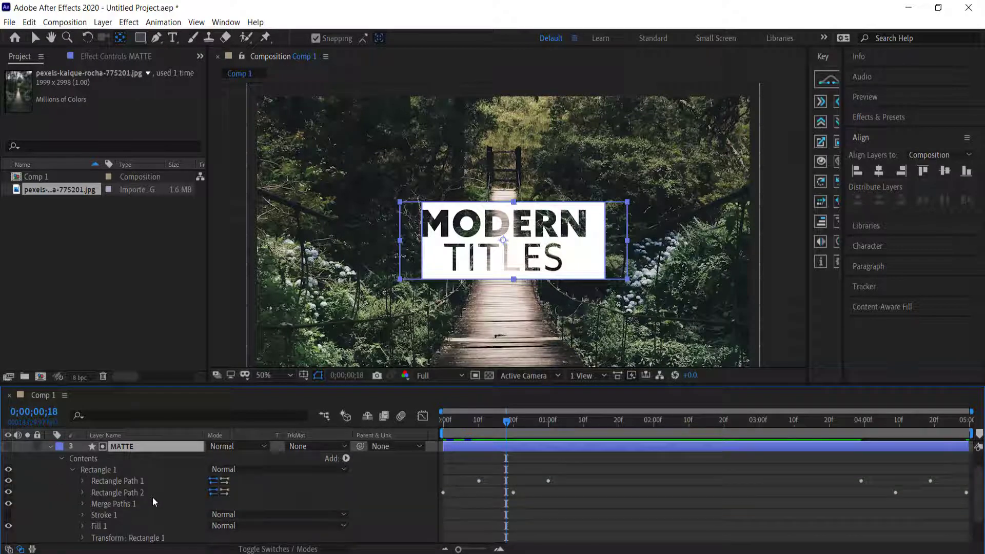
left_click(136, 494)
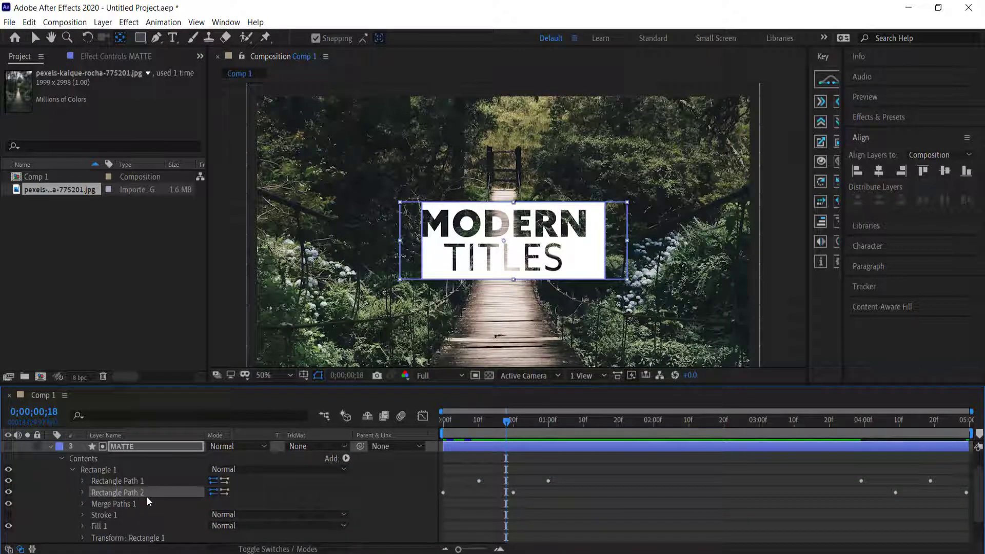
key("Delete")
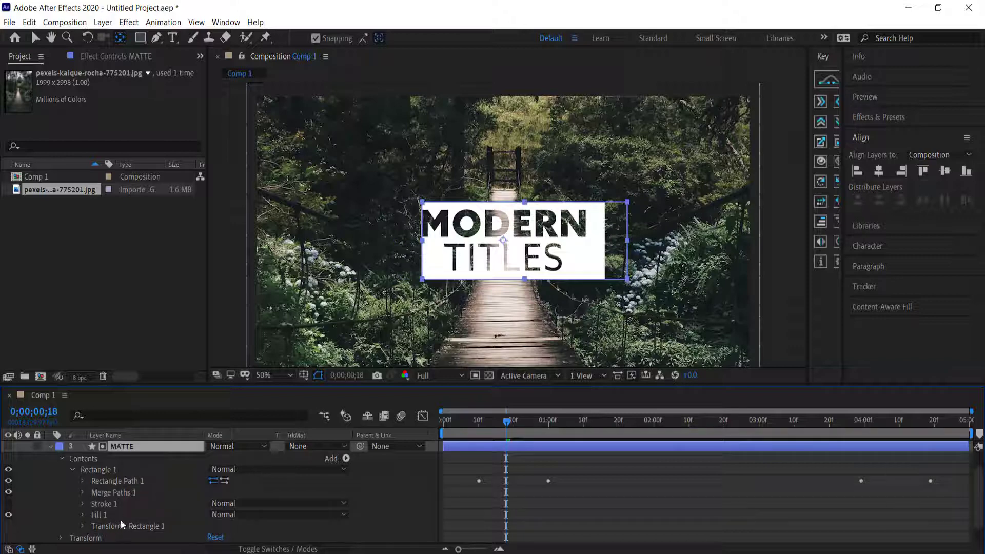
left_click(124, 495)
key("Delete")
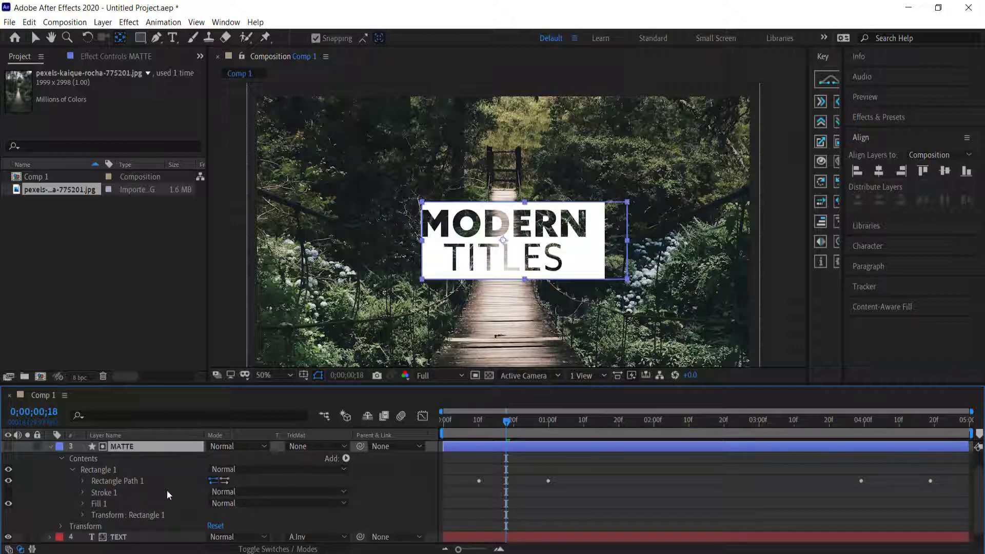
left_click_drag(496, 423, 523, 419)
left_click_drag(457, 422, 442, 420)
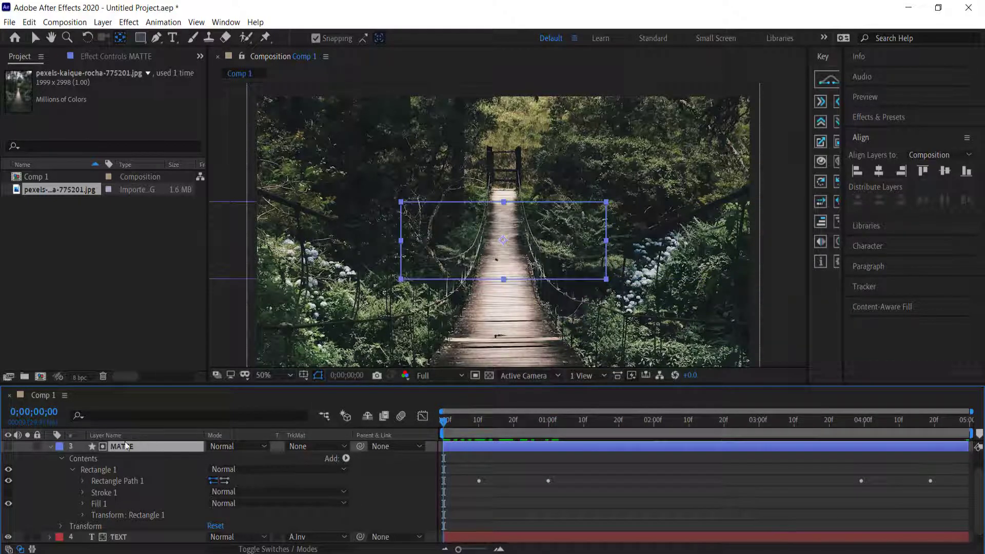
Step: Collapse MATTE, preview the MODERN TITLES reveal, stop at 1;04, and select the forest photo layer
left_click(50, 446)
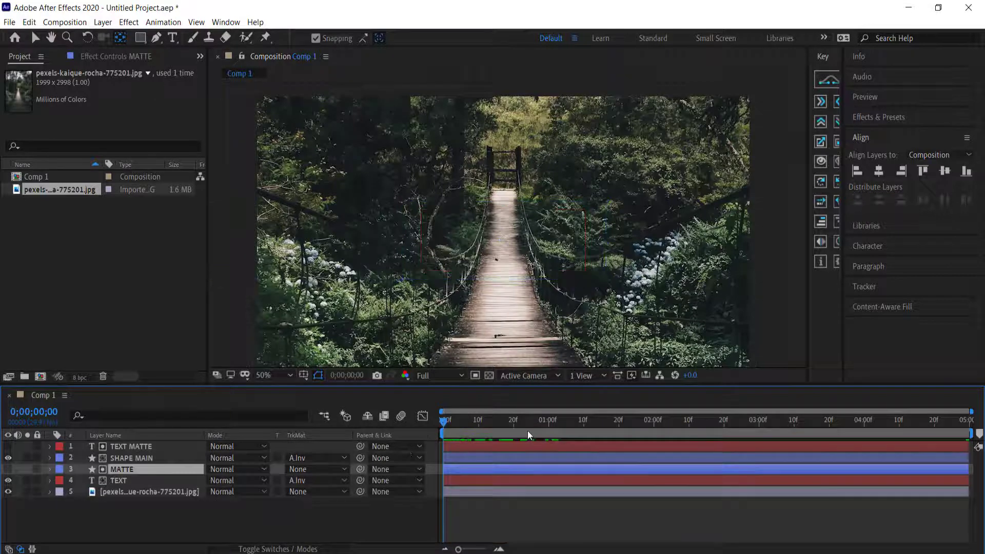
key("space")
key("space")
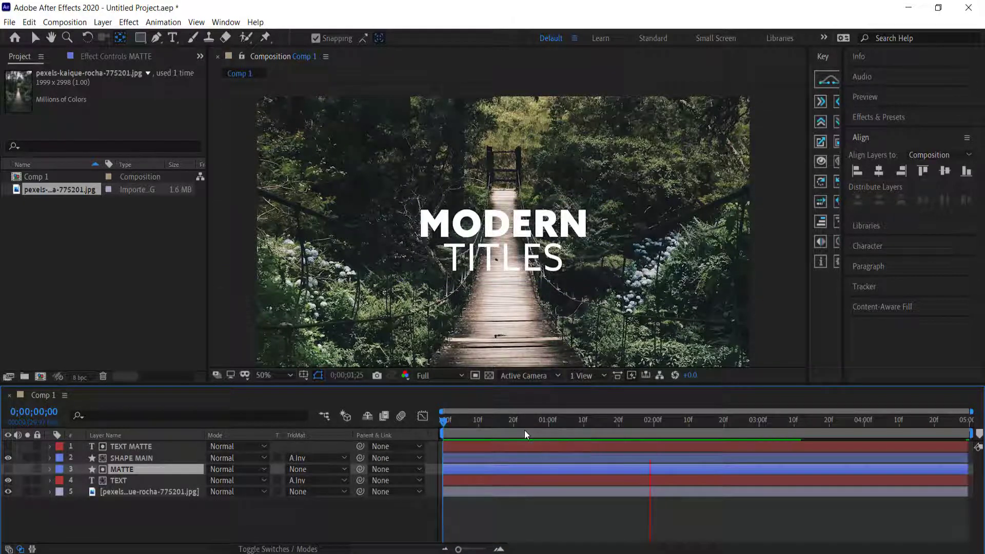
left_click_drag(655, 424, 395, 415)
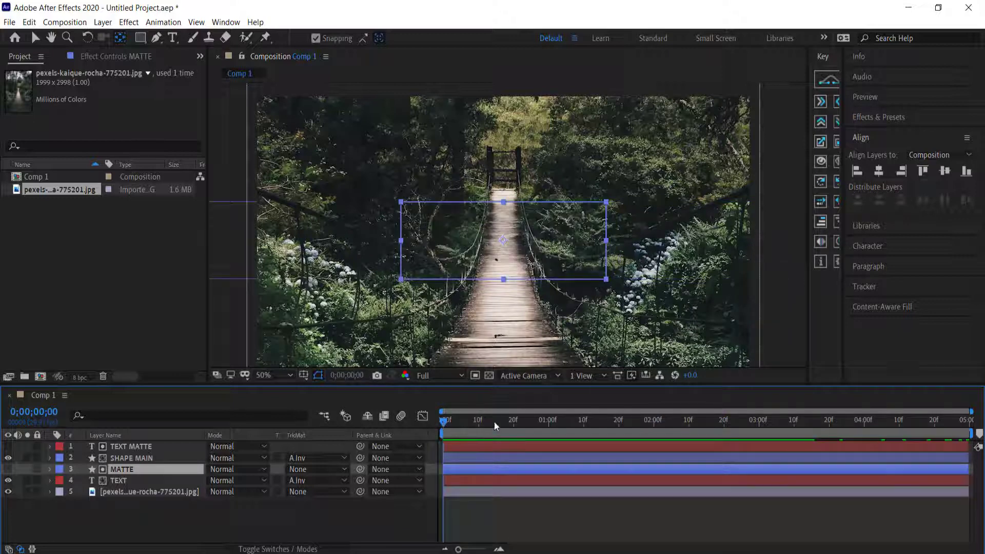
left_click_drag(456, 425, 563, 421)
left_click(142, 492)
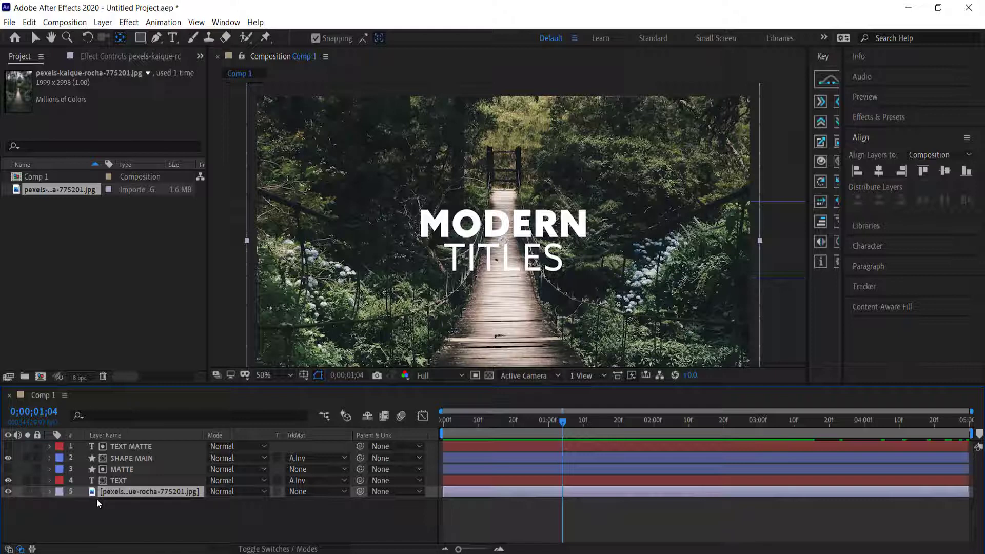
Step: Keyframe the photo's Scale at 110% on frame 0 and 100% at 4;29, then preview the zoom
key("s")
left_click_drag(564, 421, 442, 424)
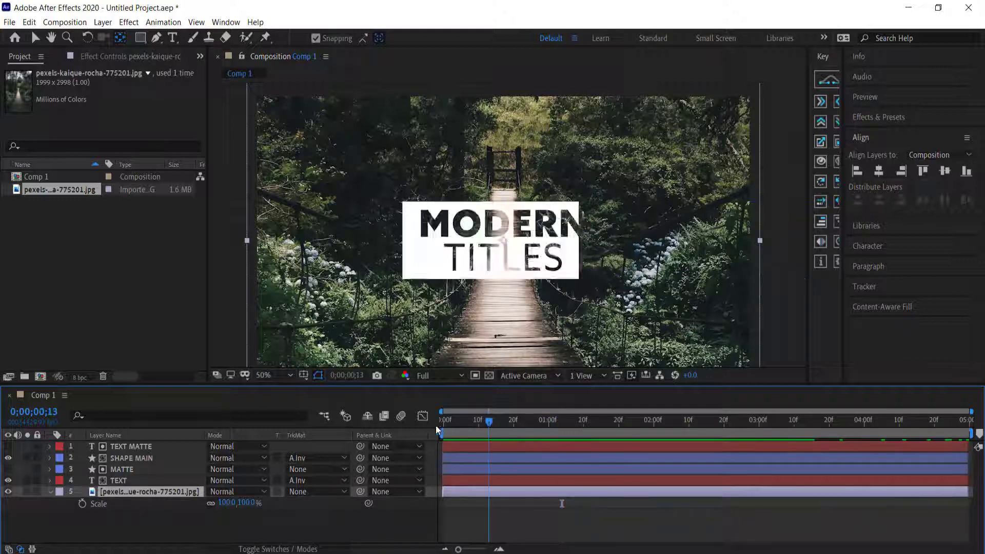
left_click(82, 504)
left_click(226, 502)
type("110")
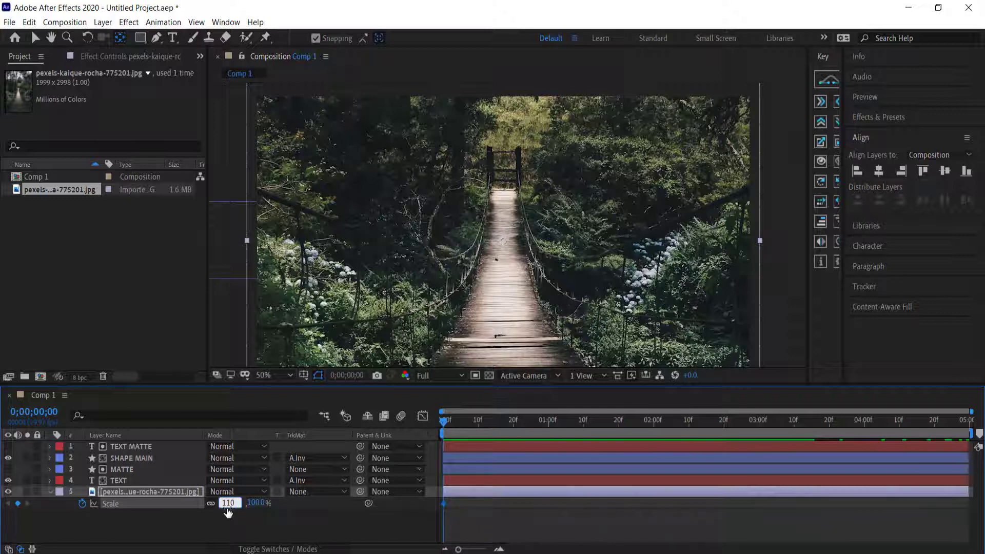
key("Return")
left_click_drag(443, 421, 978, 433)
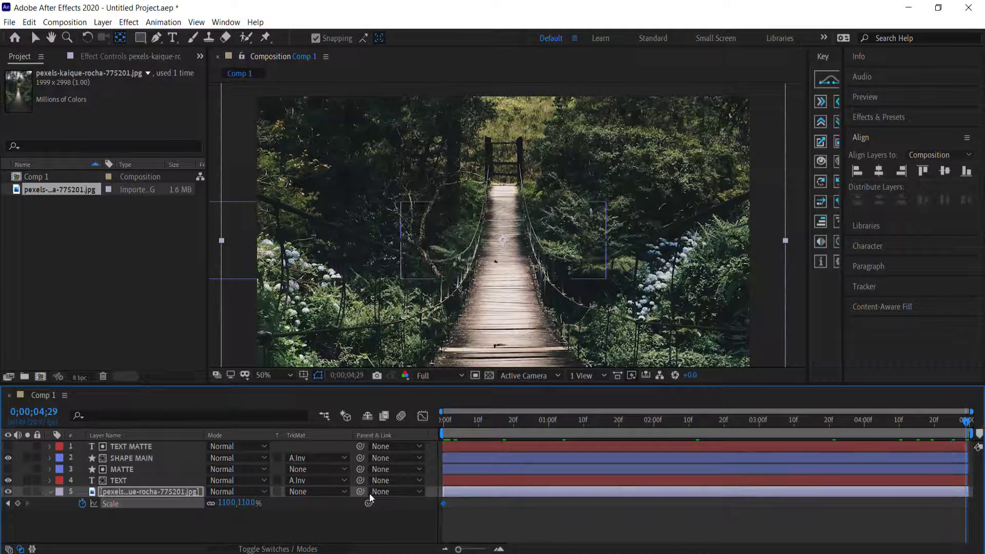
left_click(226, 503)
type("100")
key("Return")
key("space")
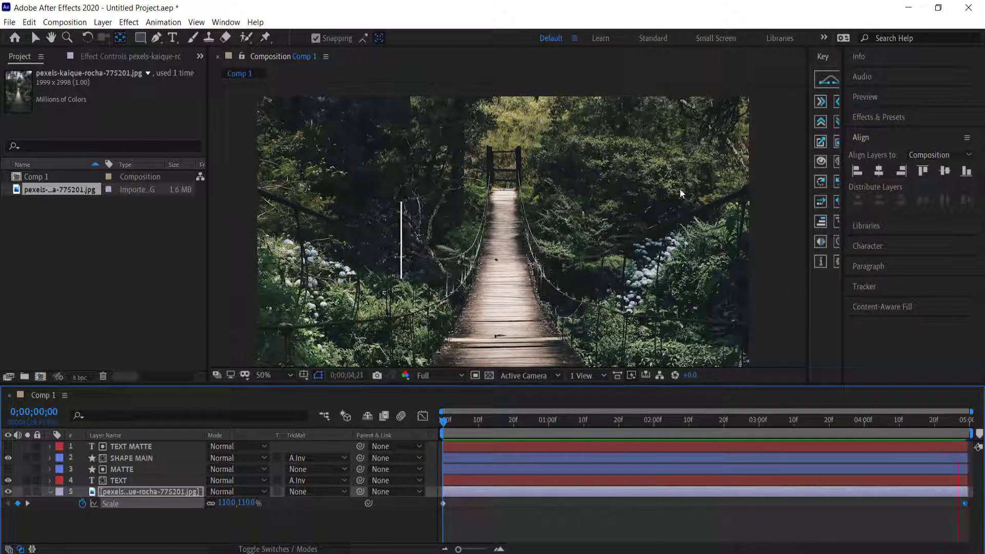
Step: Pre-compose layers 1–4 (TEXT MATTE, SHAPE MAIN, MATTE, TEXT) into Pre-comp 1
left_click(125, 479)
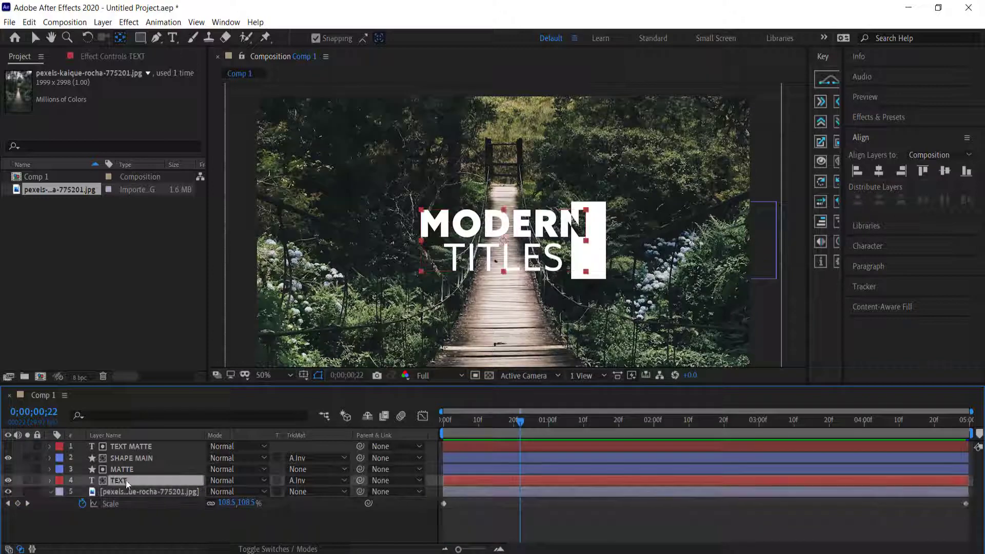
left_click(138, 446, "shift")
right_click(150, 446)
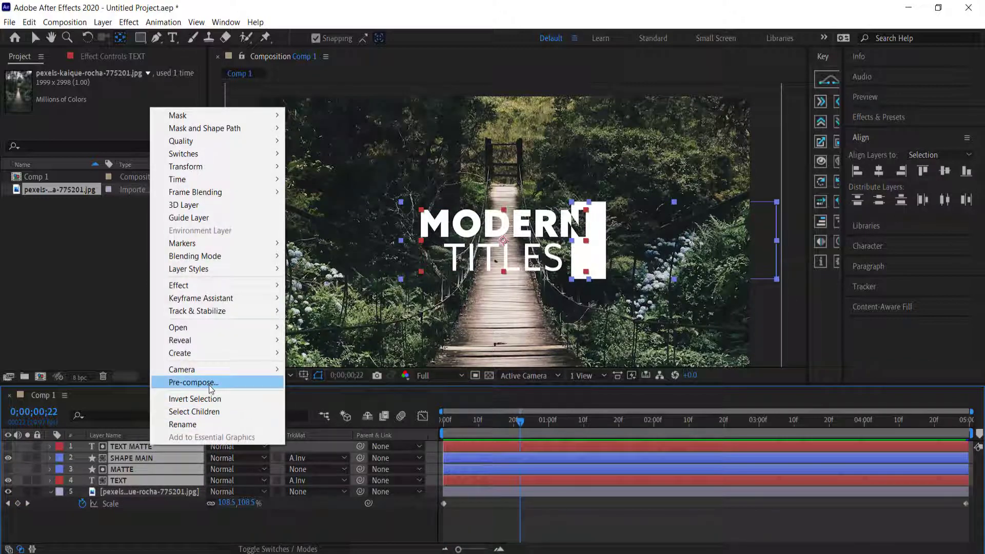
left_click(205, 383)
left_click(524, 369)
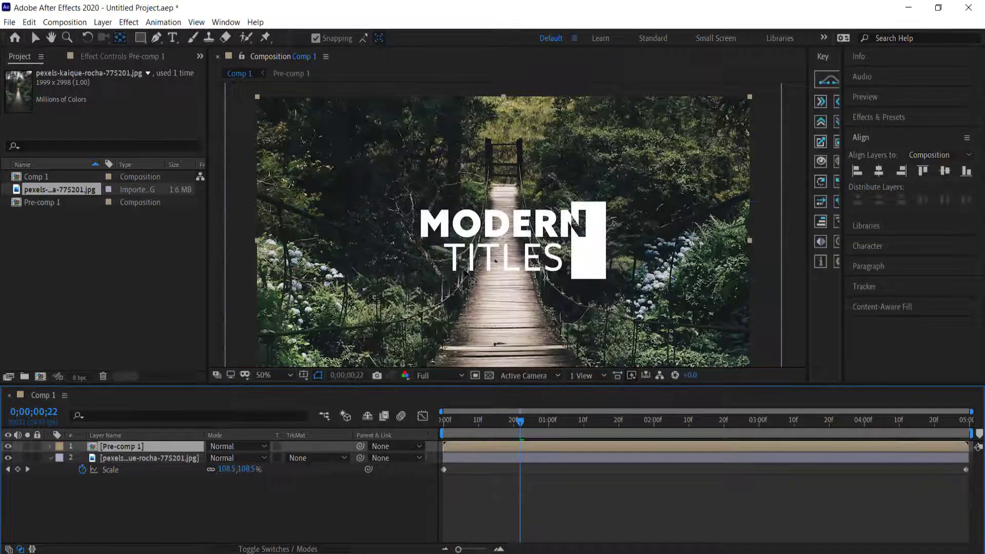
scroll(443, 226, "down", 2)
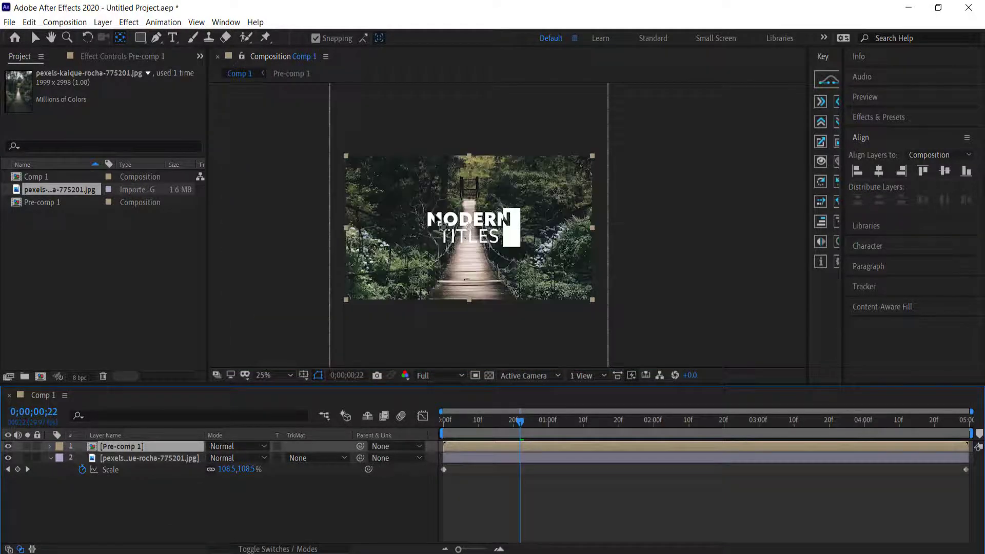
Step: Scale Pre-comp 1 down and move the titles to the lower-left of the photo
key("v")
left_click_drag(592, 299, 545, 260)
left_click_drag(489, 230, 406, 263)
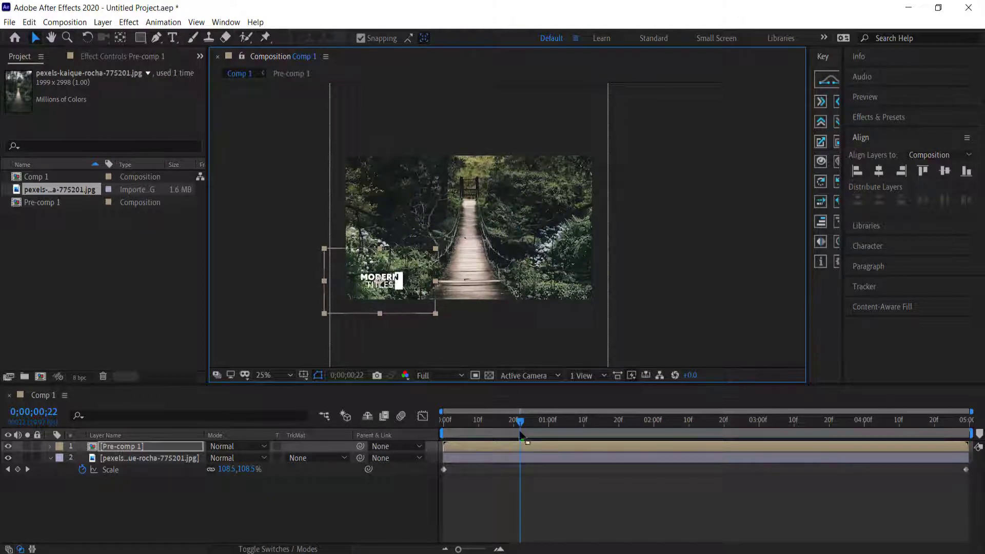
Step: Return to the timeline start, deselect the pre-comp and preview the finished title animation
left_click_drag(522, 423, 424, 423)
left_click(750, 205)
key("space")
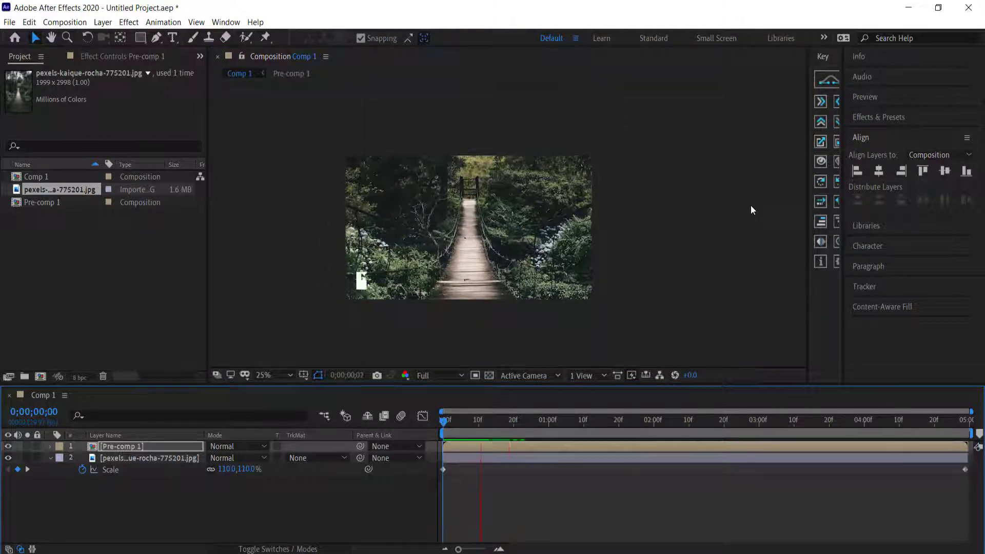